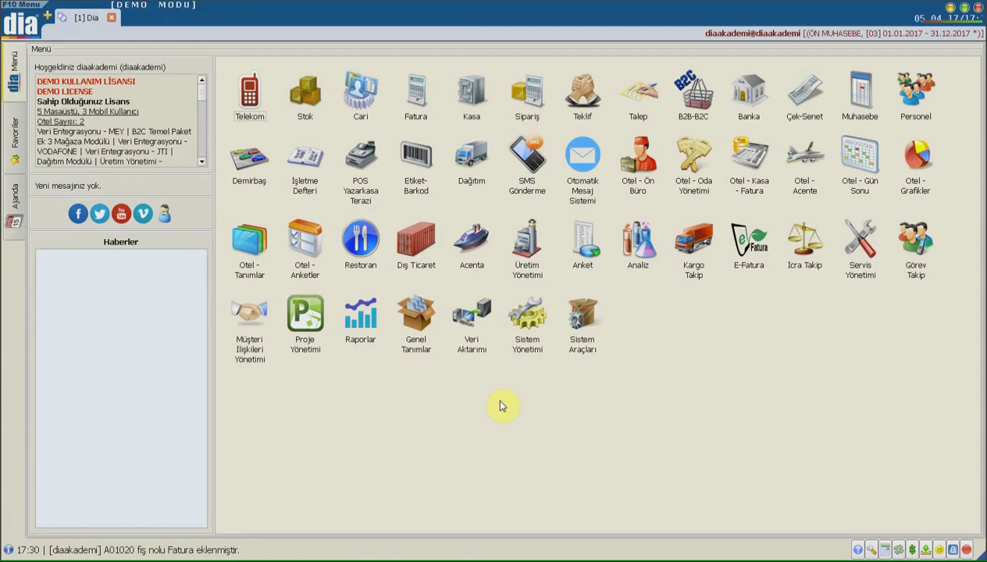
Search the screens for "tablo" and open Tablo Biçimlendirmeleri <sis0800>.
{"action": "left_click", "coordinate": [13, 57]}
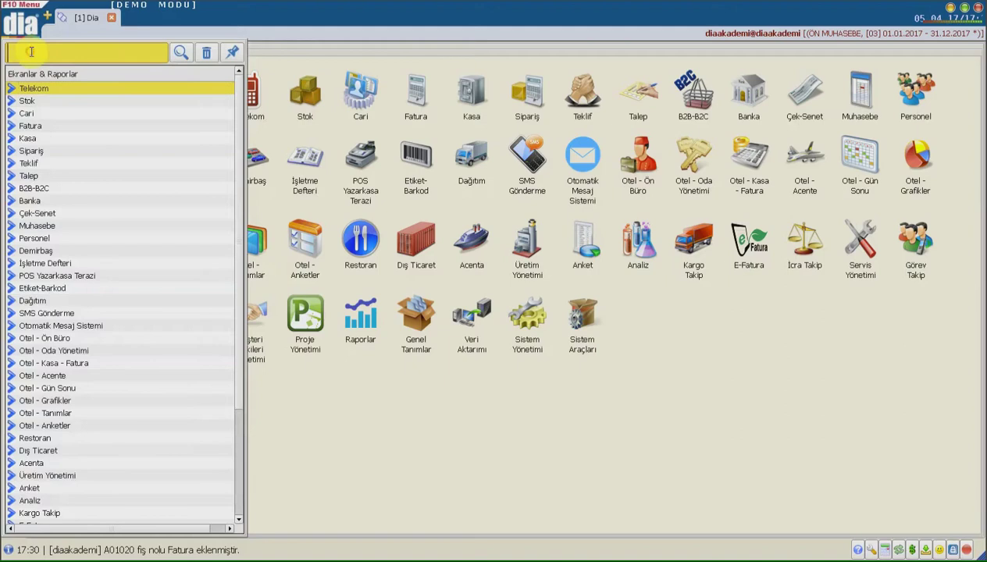
{"action": "type", "text": "tablo"}
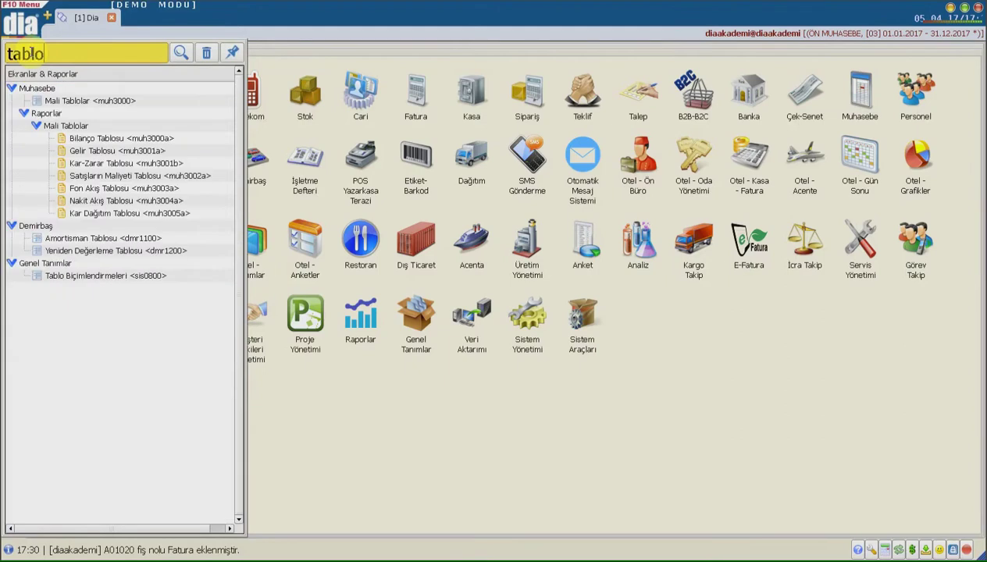
{"action": "double_click", "coordinate": [67, 279]}
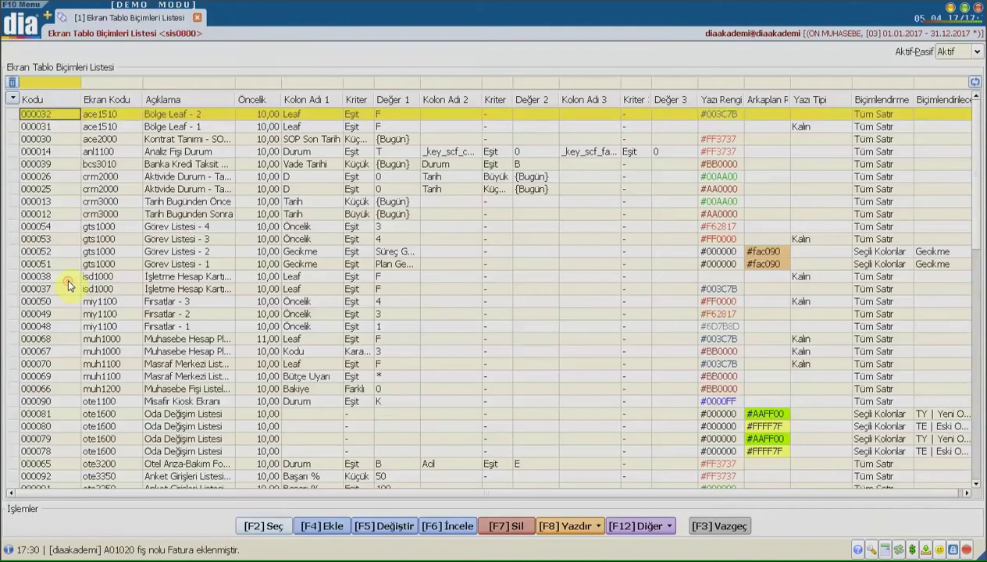
Look through the existing screen table formats and view the blank form for a new format without saving it.
{"action": "key", "text": "Down"}
{"action": "key", "text": "Down"}
{"action": "key", "text": "Down"}
{"action": "key", "text": "Down"}
{"action": "key", "text": "Down"}
{"action": "key", "text": "Down"}
{"action": "key", "text": "Down"}
{"action": "key", "text": "Down"}
{"action": "key", "text": "Down"}
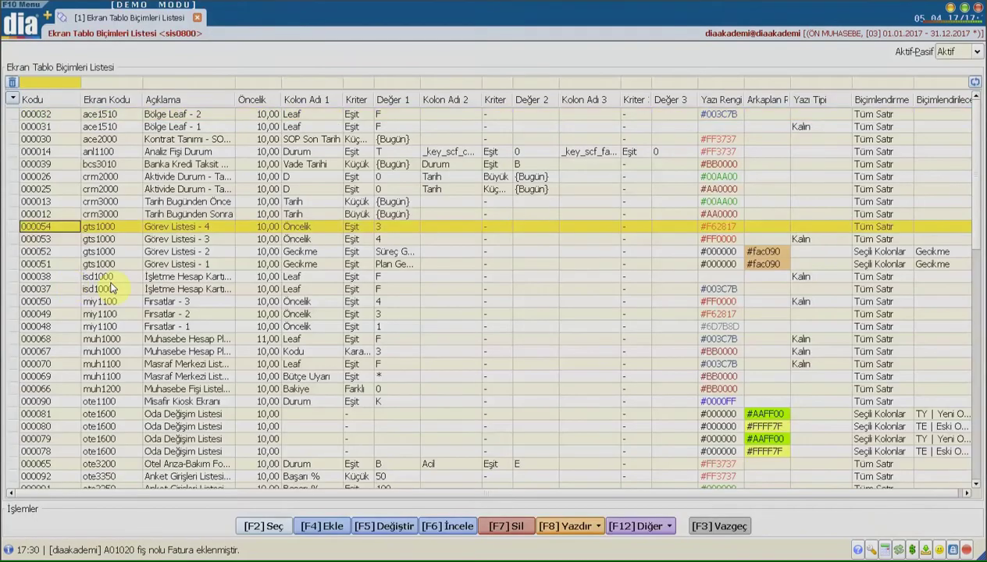
{"action": "key", "text": "Down"}
{"action": "key", "text": "Down"}
{"action": "key", "text": "Down"}
{"action": "key", "text": "Down"}
{"action": "key", "text": "Down"}
{"action": "key", "text": "Down"}
{"action": "key", "text": "Down"}
{"action": "key", "text": "Down"}
{"action": "key", "text": "Down"}
{"action": "key", "text": "Down"}
{"action": "key", "text": "Down"}
{"action": "key", "text": "Down"}
{"action": "key", "text": "Down"}
{"action": "key", "text": "Down"}
{"action": "key", "text": "Down"}
{"action": "key", "text": "Down"}
{"action": "key", "text": "Down"}
{"action": "key", "text": "Down"}
{"action": "key", "text": "Down"}
{"action": "key", "text": "Down"}
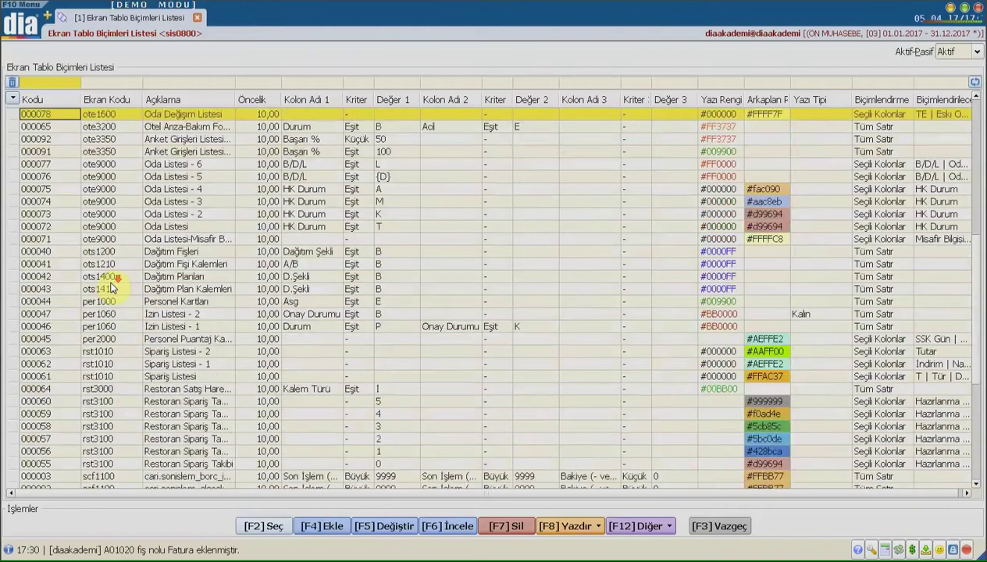
{"action": "key", "text": "Down"}
{"action": "key", "text": "Down"}
{"action": "key", "text": "Down"}
{"action": "key", "text": "Down"}
{"action": "key", "text": "Down"}
{"action": "key", "text": "Down"}
{"action": "key", "text": "Down"}
{"action": "key", "text": "Down"}
{"action": "key", "text": "Down"}
{"action": "key", "text": "Down"}
{"action": "key", "text": "Down"}
{"action": "key", "text": "Down"}
{"action": "key", "text": "Down"}
{"action": "key", "text": "Down"}
{"action": "key", "text": "Down"}
{"action": "key", "text": "Down"}
{"action": "key", "text": "Down"}
{"action": "key", "text": "Down"}
{"action": "key", "text": "Down"}
{"action": "key", "text": "Down"}
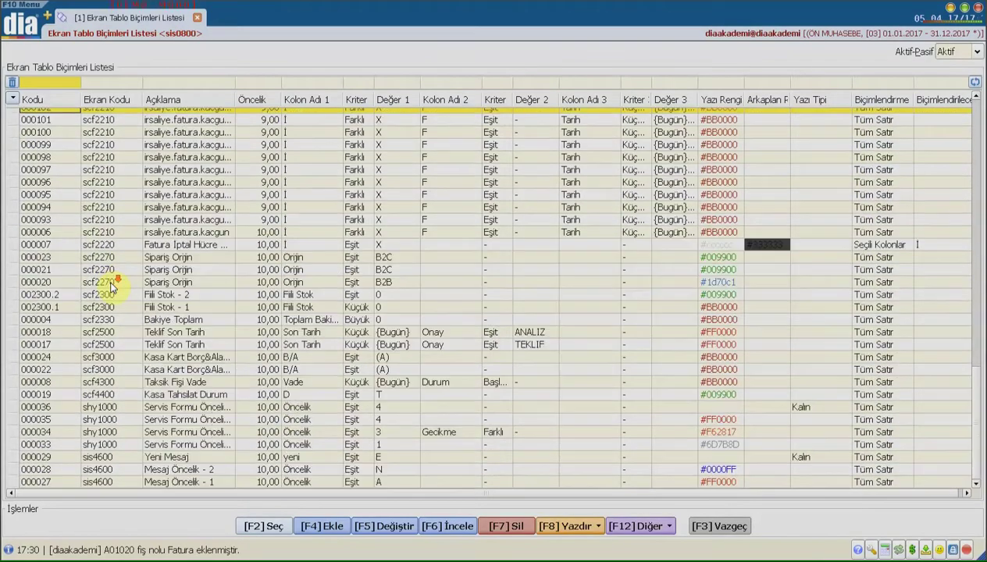
{"action": "left_click", "coordinate": [342, 530]}
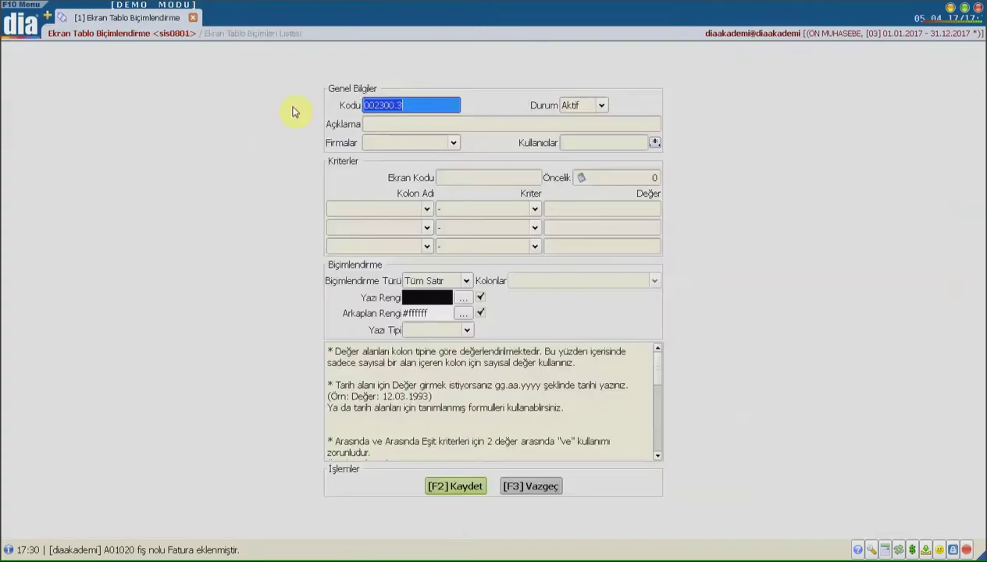
{"action": "left_click", "coordinate": [539, 485]}
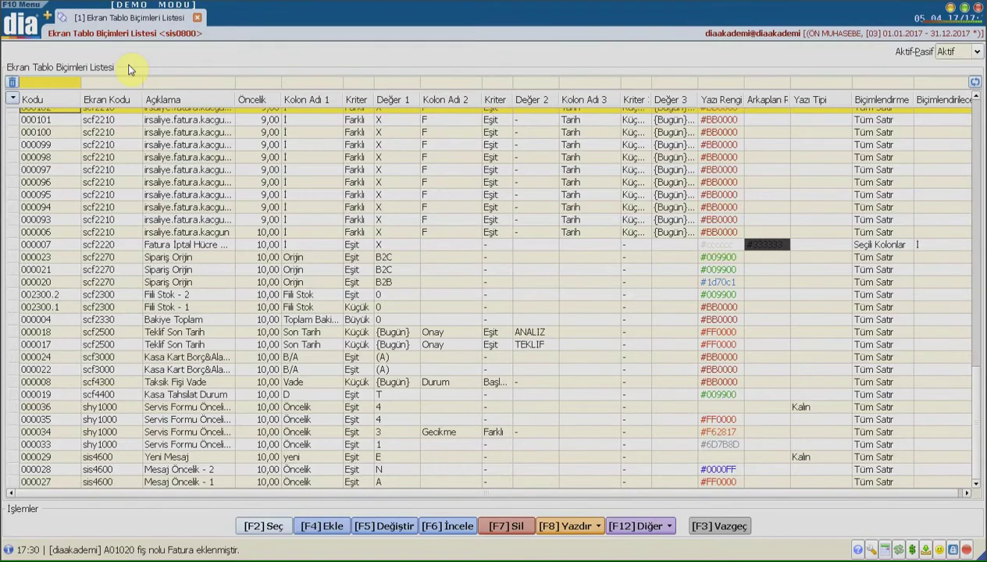
Open the Stok-Malzeme Listesi from the Stok module in a new tab.
{"action": "left_click", "coordinate": [47, 15]}
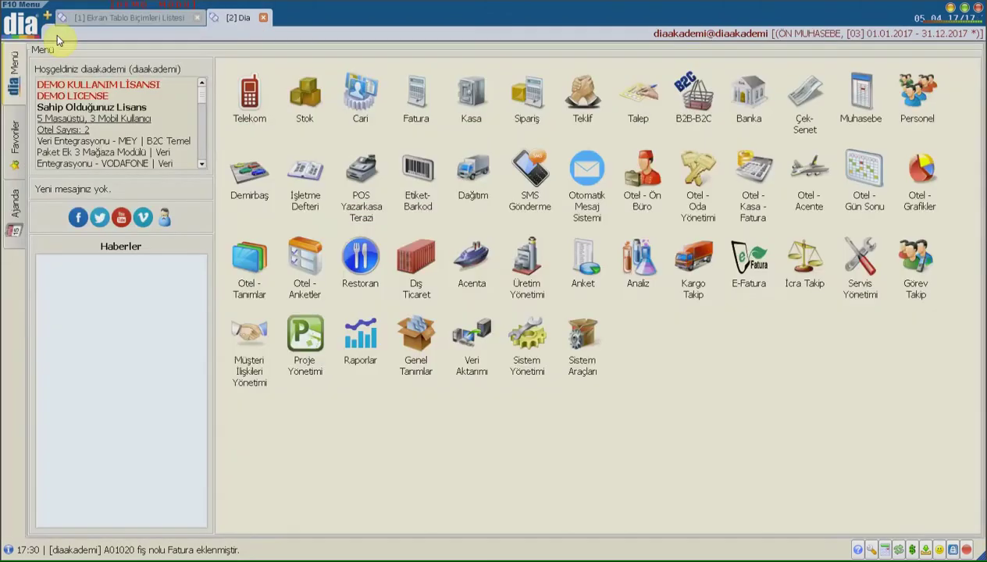
{"action": "left_click", "coordinate": [303, 92]}
{"action": "left_click", "coordinate": [298, 87]}
{"action": "left_click", "coordinate": [300, 91]}
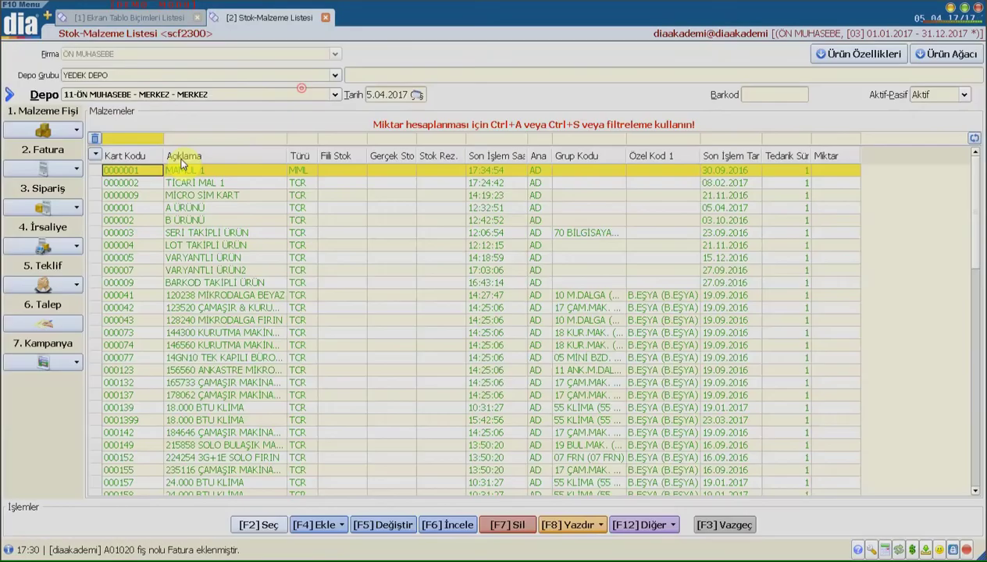
Open Tablo Biçimlendirme for the stock list and start a new format record.
{"action": "left_click", "coordinate": [99, 156]}
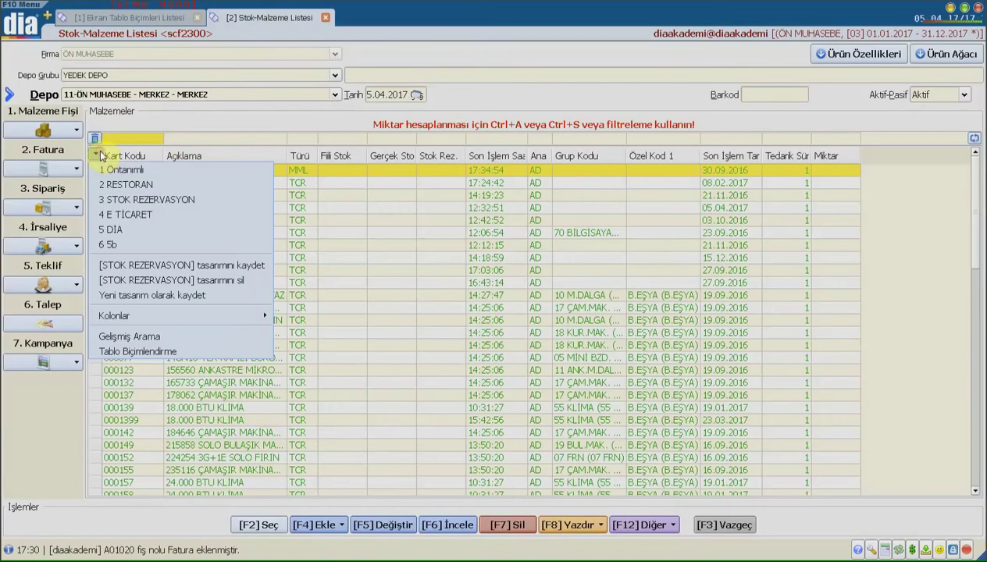
{"action": "left_click", "coordinate": [176, 352]}
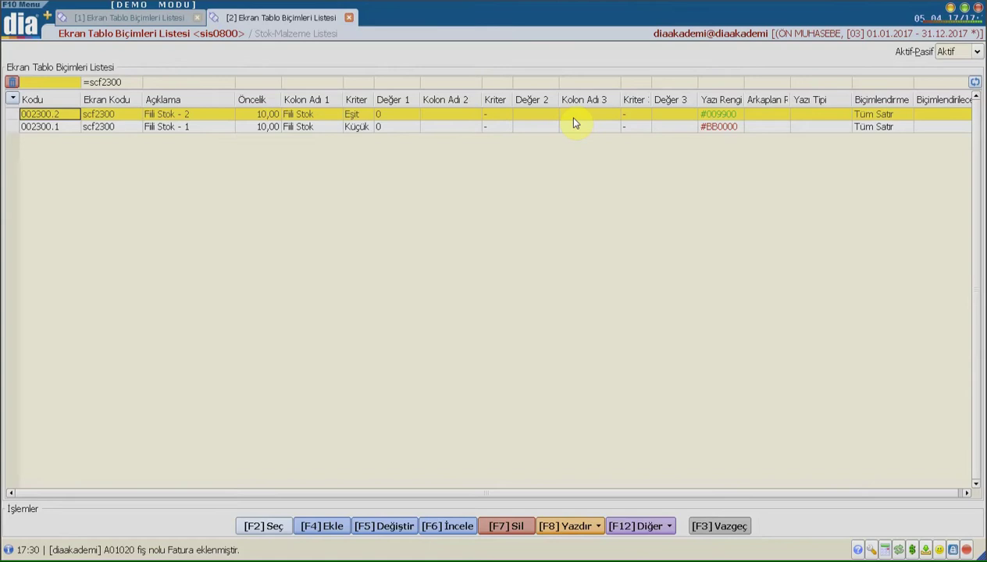
{"action": "left_click", "coordinate": [330, 529]}
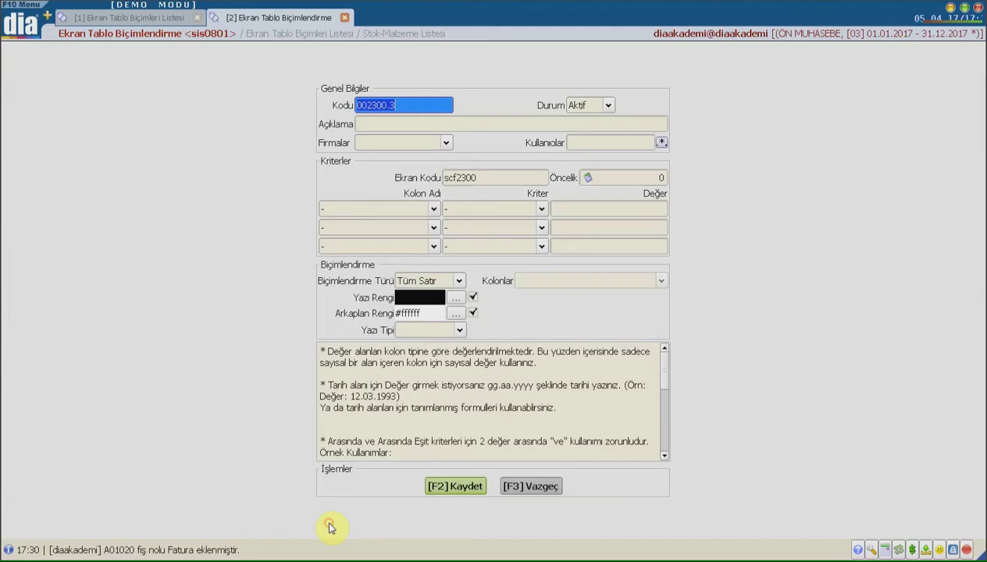
{"action": "left_click", "coordinate": [493, 176]}
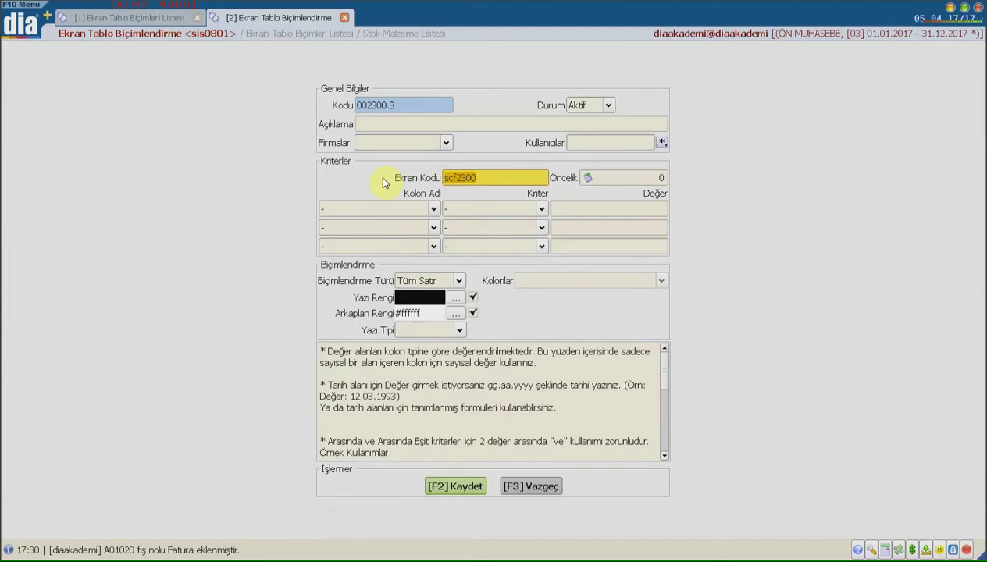
{"action": "double_click", "coordinate": [502, 185]}
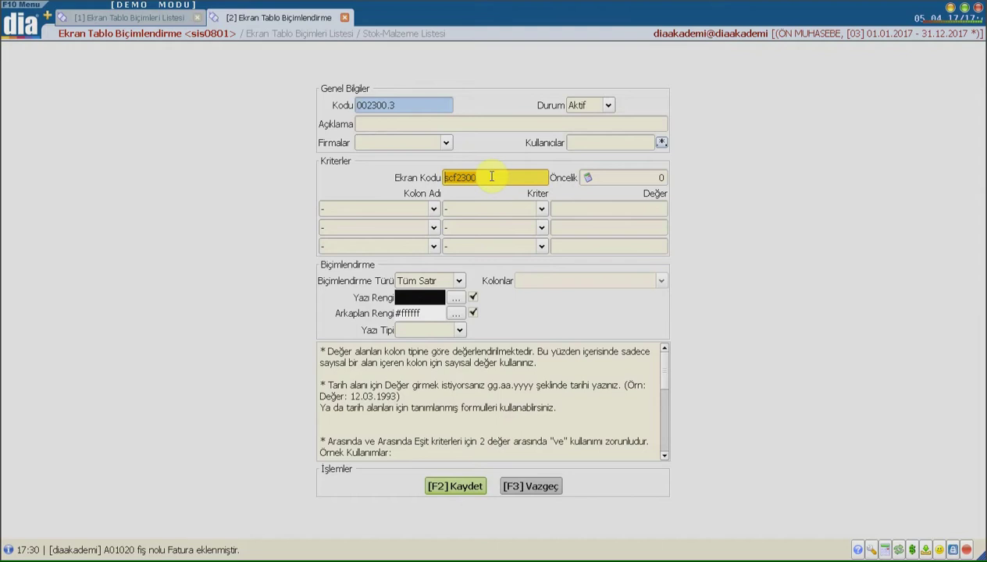
{"action": "left_click", "coordinate": [415, 103]}
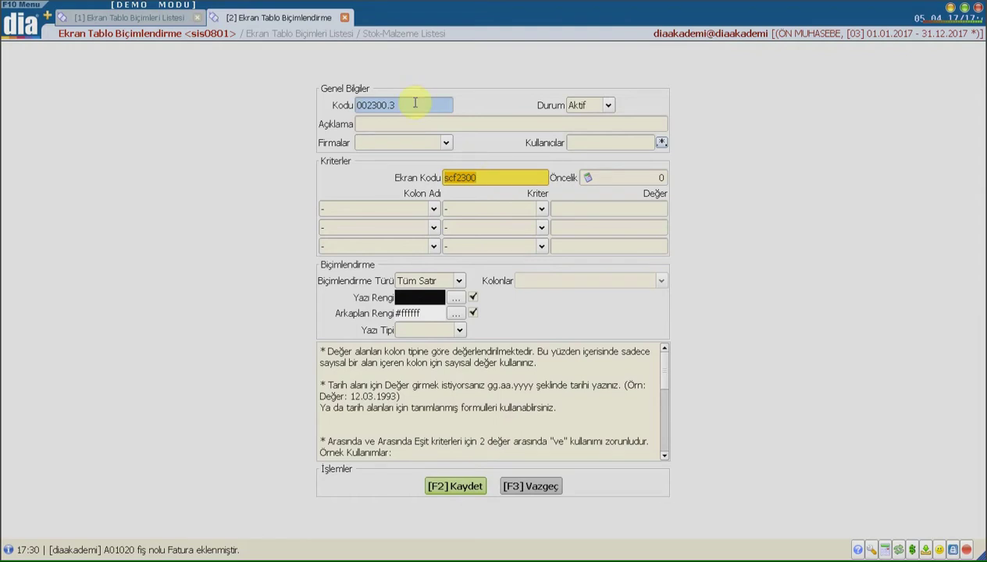
{"action": "left_click", "coordinate": [415, 103]}
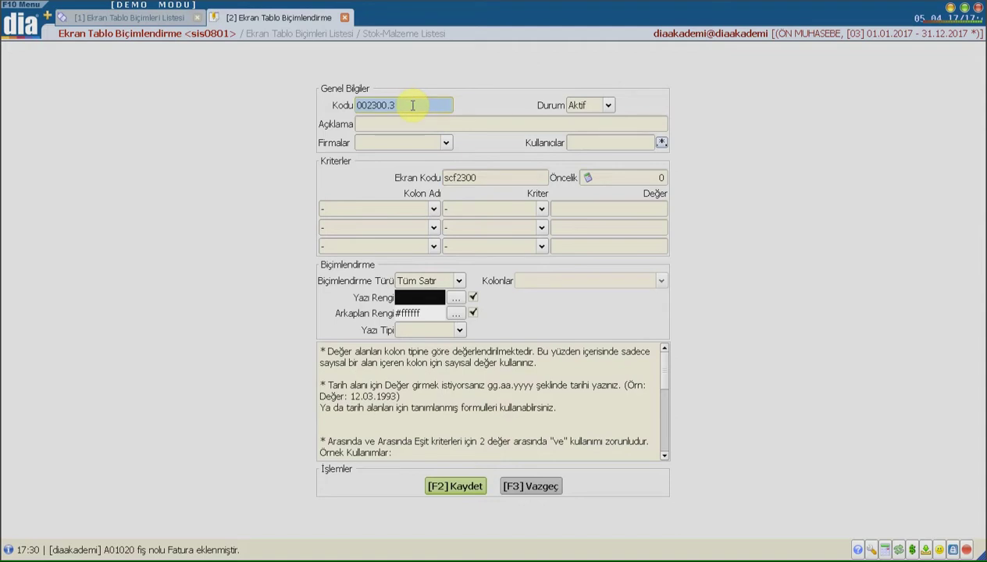
Set the format's description to TİCARİ ÜRÜNLER and assign it to the ÖN MUHASEBE firm.
{"action": "left_click", "coordinate": [408, 123]}
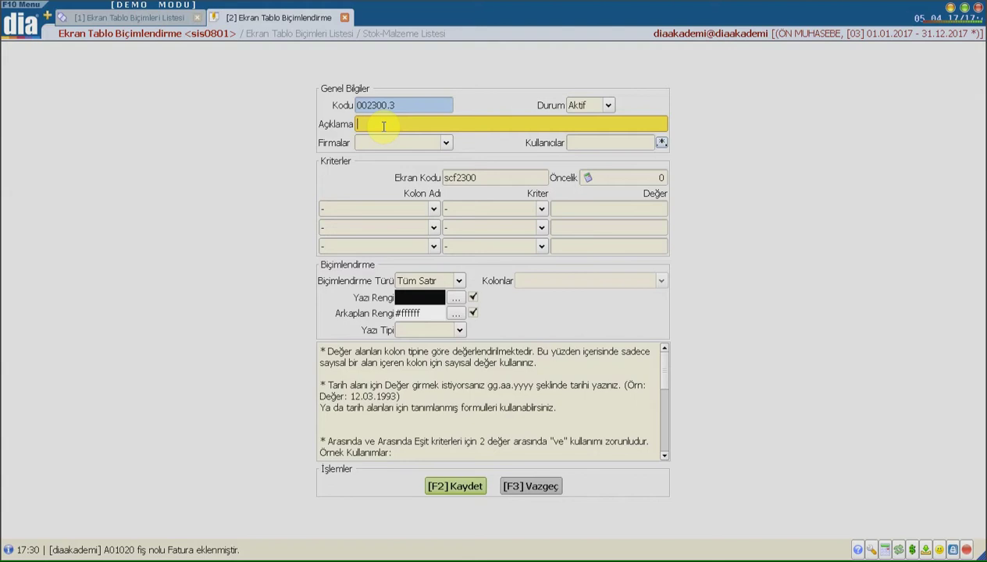
{"action": "type", "text": "TİCARİ ÜRÜNLER"}
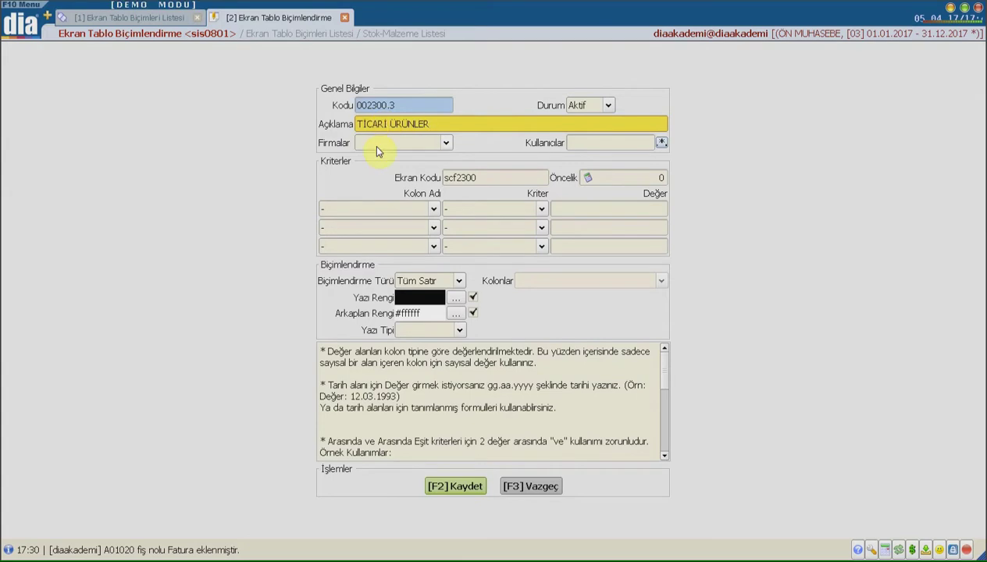
{"action": "left_click", "coordinate": [376, 146]}
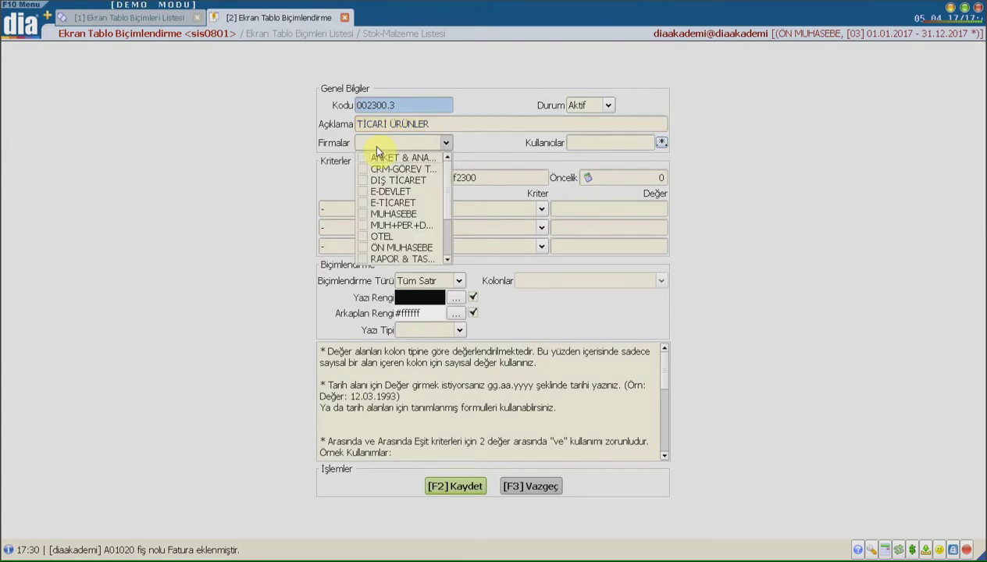
{"action": "left_click", "coordinate": [361, 249]}
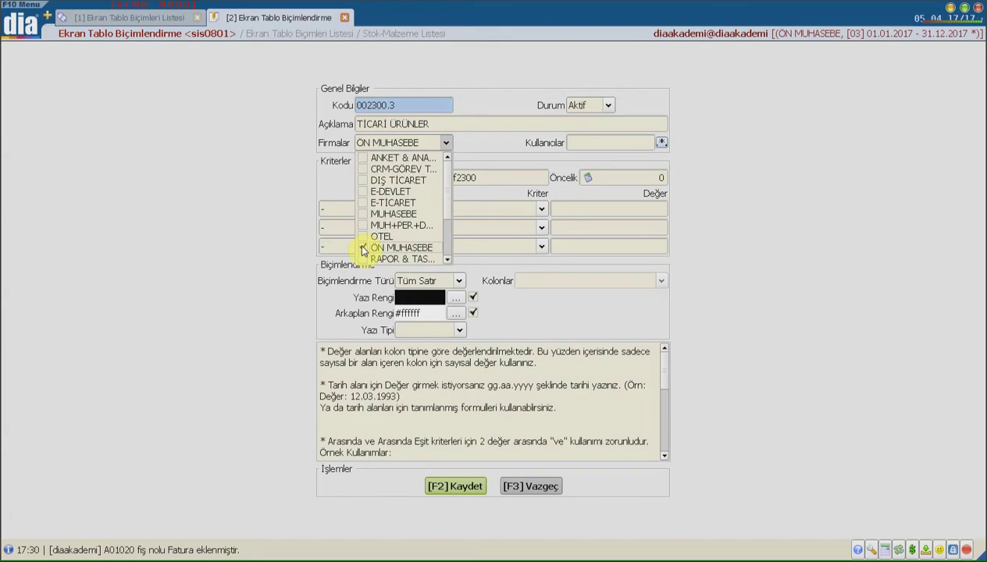
Choose diaakademi from the user list as the user the format applies to.
{"action": "left_click", "coordinate": [586, 147]}
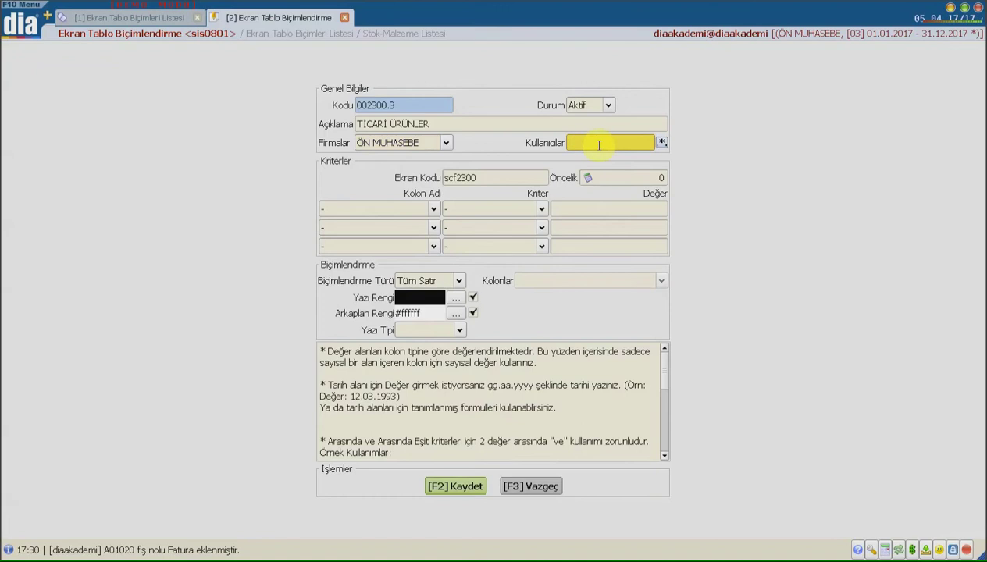
{"action": "left_click", "coordinate": [662, 144]}
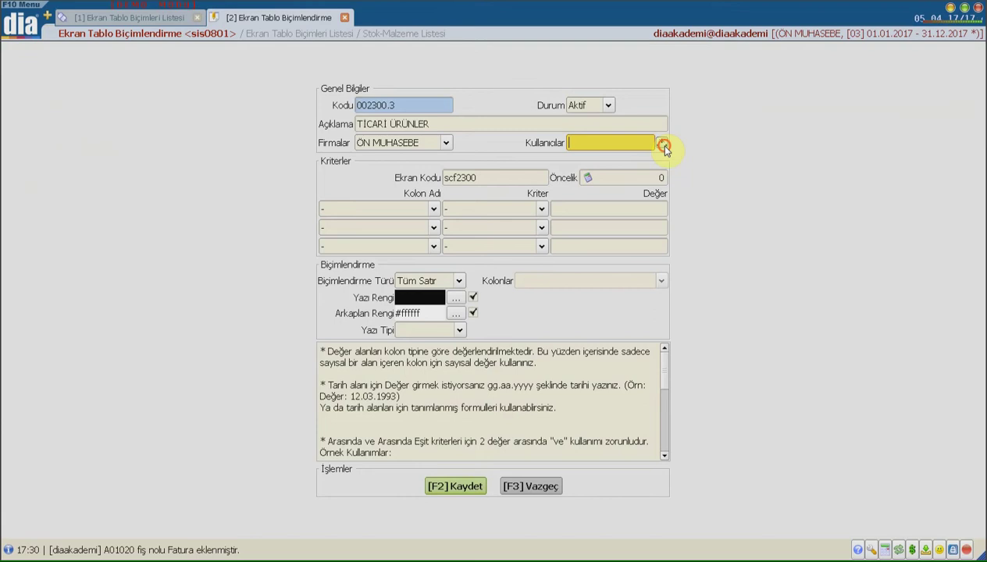
{"action": "left_click", "coordinate": [103, 139]}
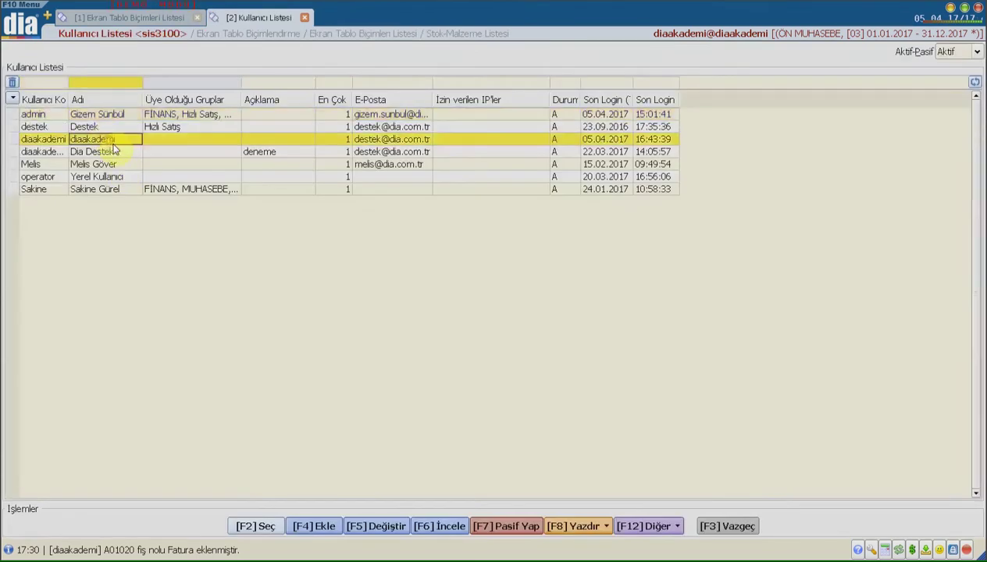
{"action": "left_click", "coordinate": [116, 152]}
{"action": "left_click", "coordinate": [258, 527]}
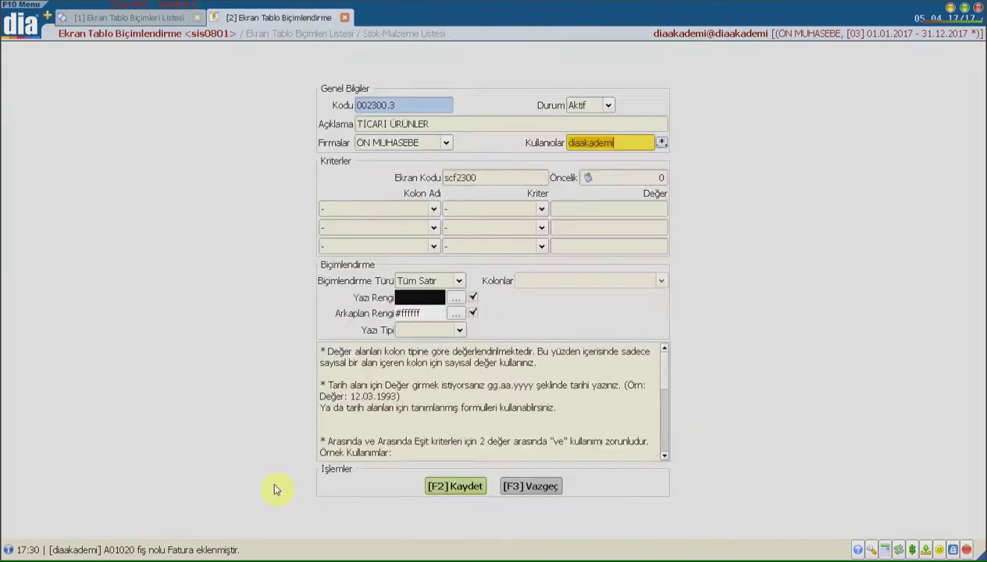
Define the first criterion as column Türü, condition Eşit, value TCR.
{"action": "left_click", "coordinate": [622, 179]}
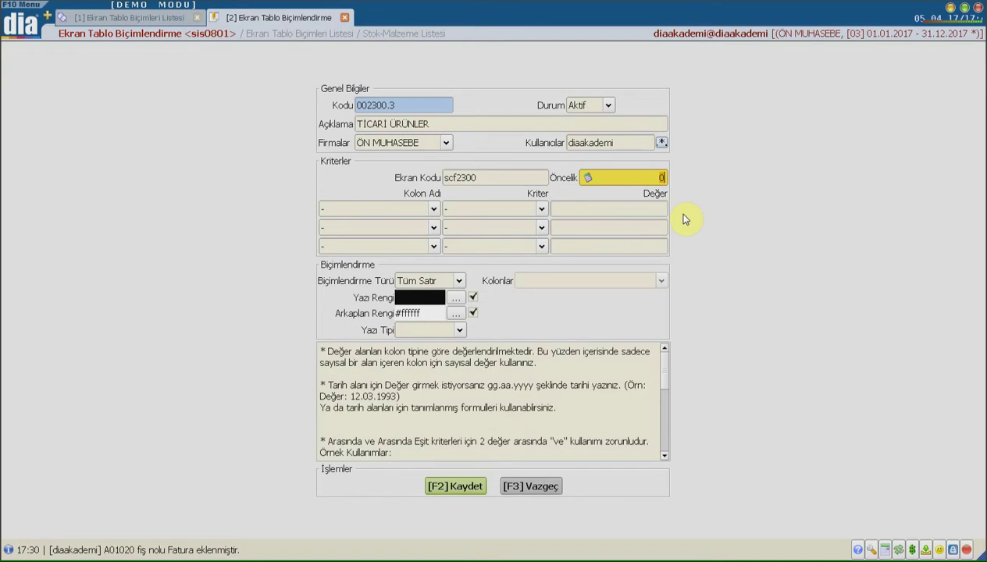
{"action": "left_click", "coordinate": [407, 212]}
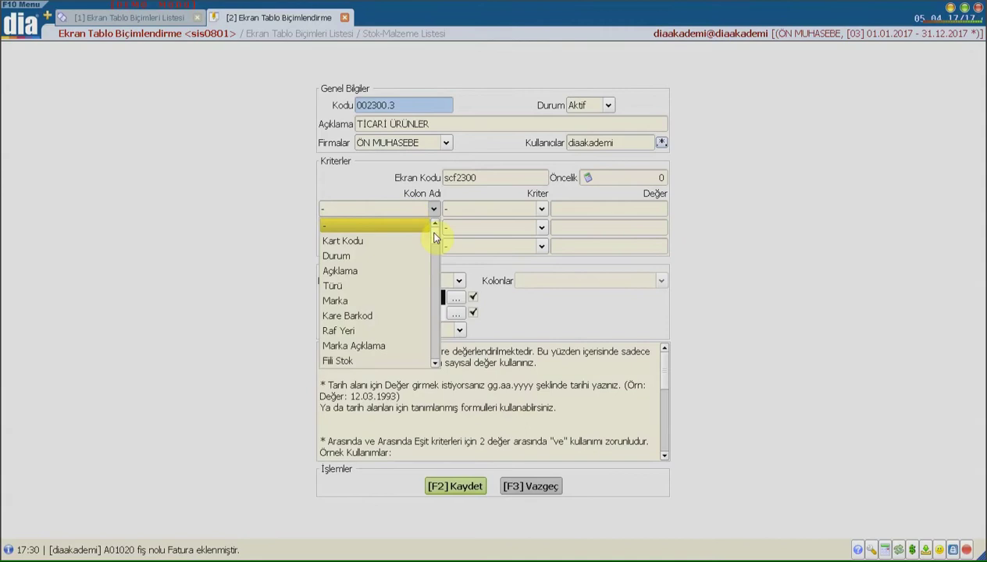
{"action": "left_click", "coordinate": [435, 235]}
{"action": "mouse_move", "coordinate": [435, 235]}
{"action": "left_mouse_down"}
{"action": "mouse_move", "coordinate": [436, 371]}
{"action": "mouse_move", "coordinate": [431, 222]}
{"action": "left_mouse_up"}
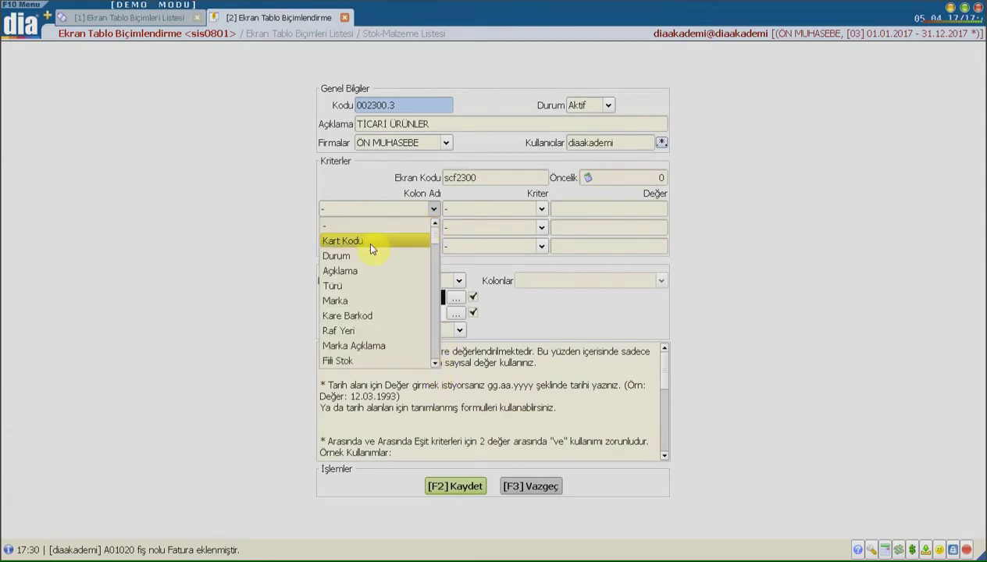
{"action": "left_click", "coordinate": [361, 287]}
{"action": "left_click", "coordinate": [470, 211]}
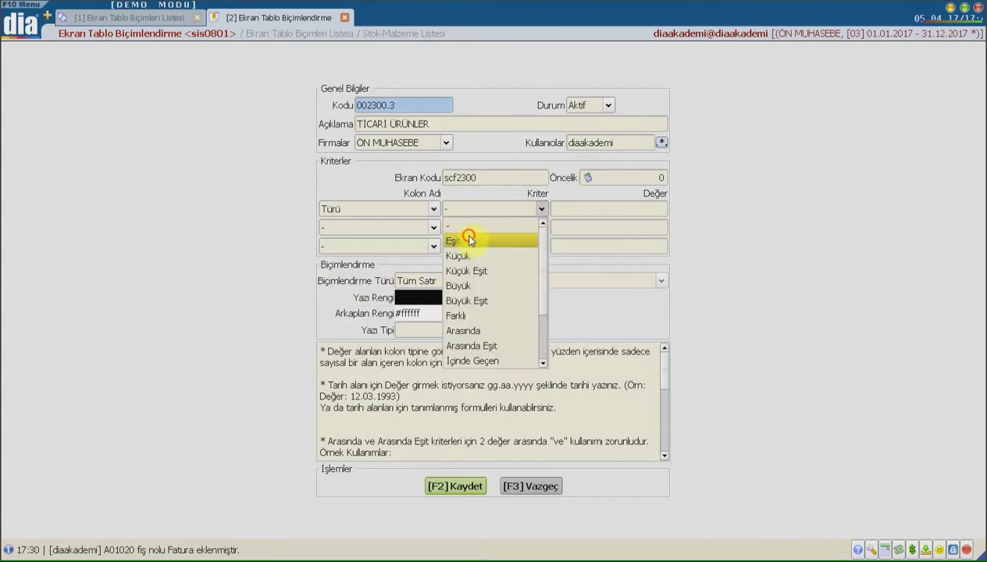
{"action": "left_click", "coordinate": [468, 235]}
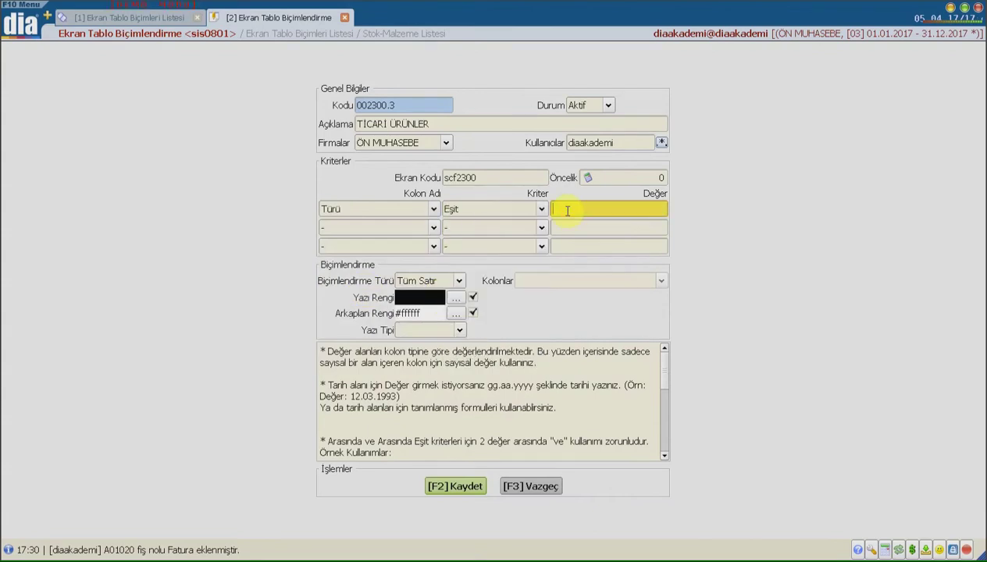
{"action": "type", "text": "TCR"}
{"action": "left_click", "coordinate": [410, 281]}
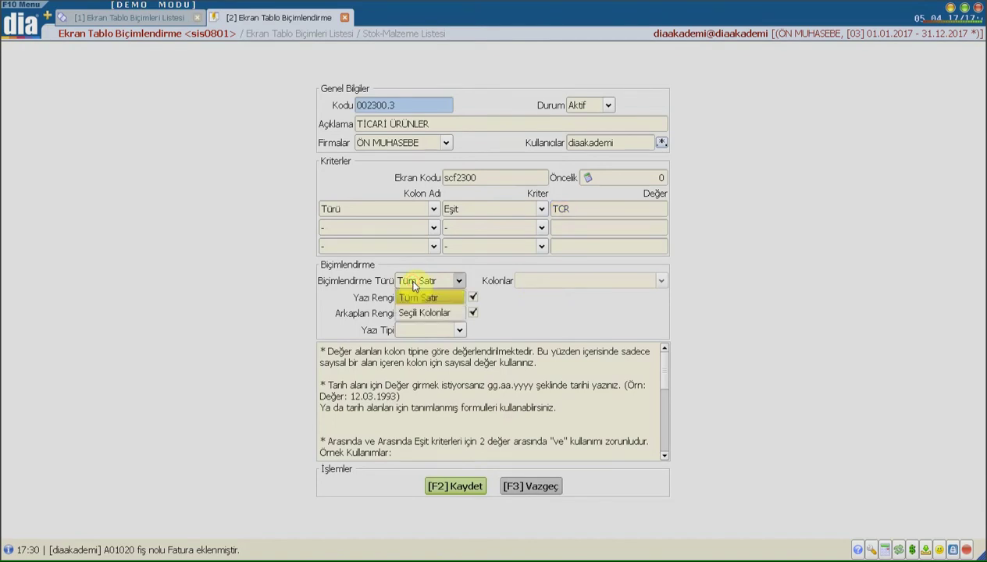
{"action": "left_click", "coordinate": [422, 313]}
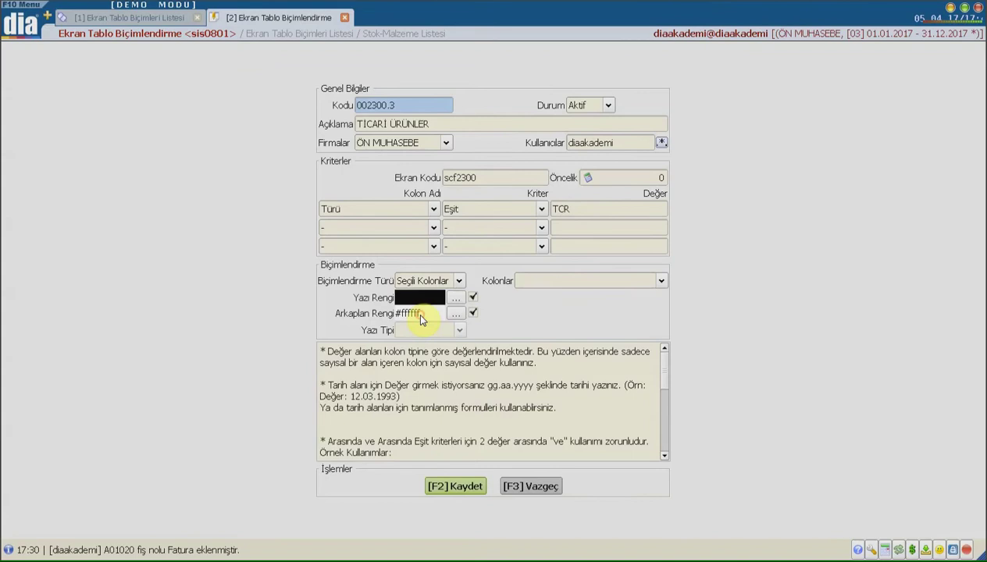
{"action": "left_click", "coordinate": [555, 284]}
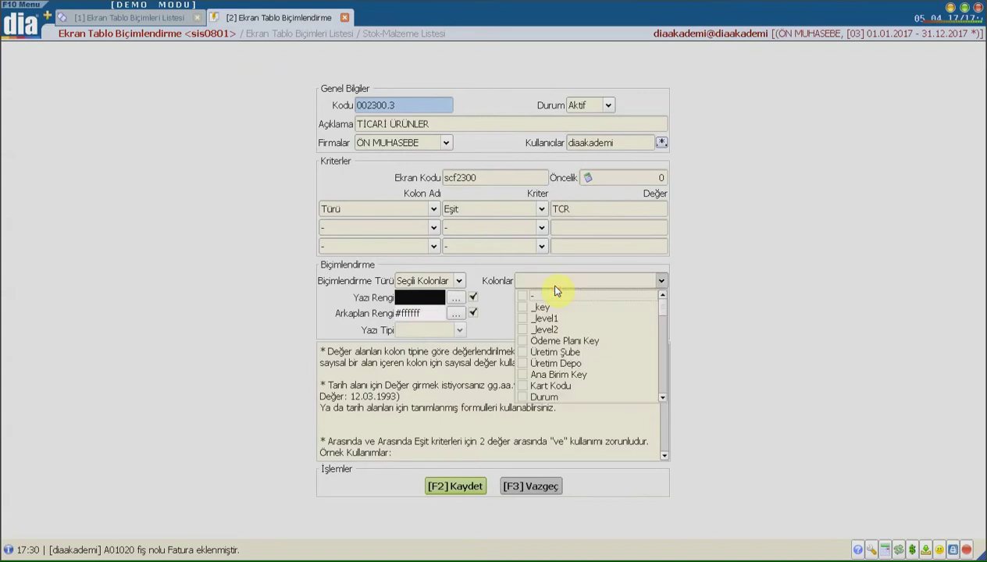
{"action": "left_click", "coordinate": [664, 324]}
{"action": "scroll", "coordinate": [656, 324], "scroll_direction": "down", "scroll_amount": 5}
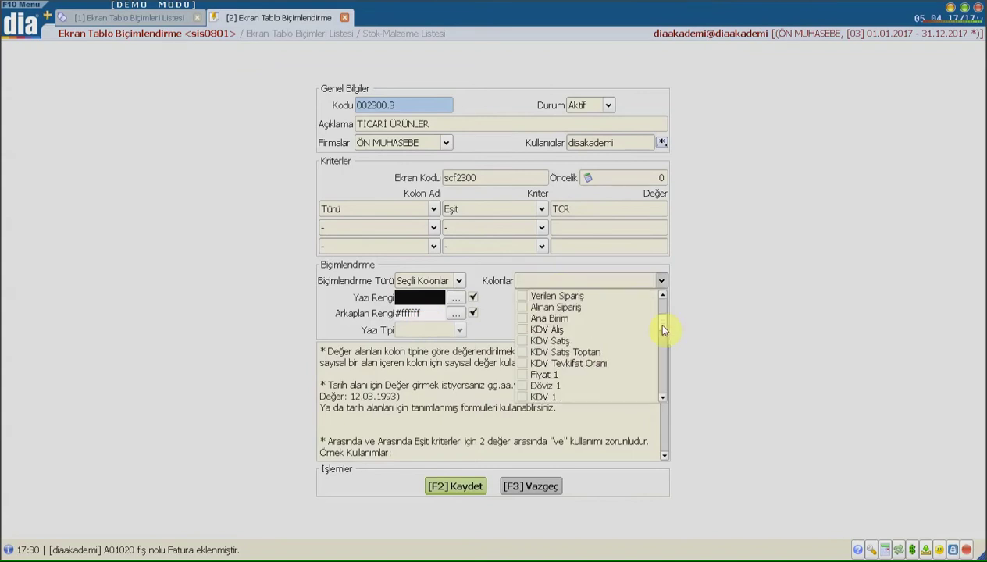
{"action": "left_click", "coordinate": [459, 280]}
{"action": "left_click", "coordinate": [449, 298]}
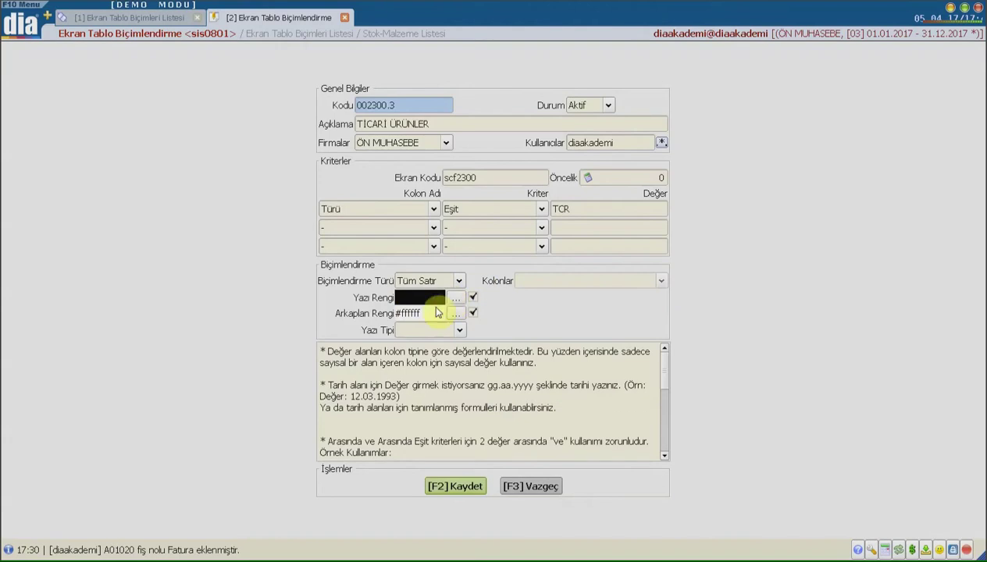
Set the format's text colour (Yazı Rengi) to the tan shade #ad9861.
{"action": "left_click", "coordinate": [456, 297]}
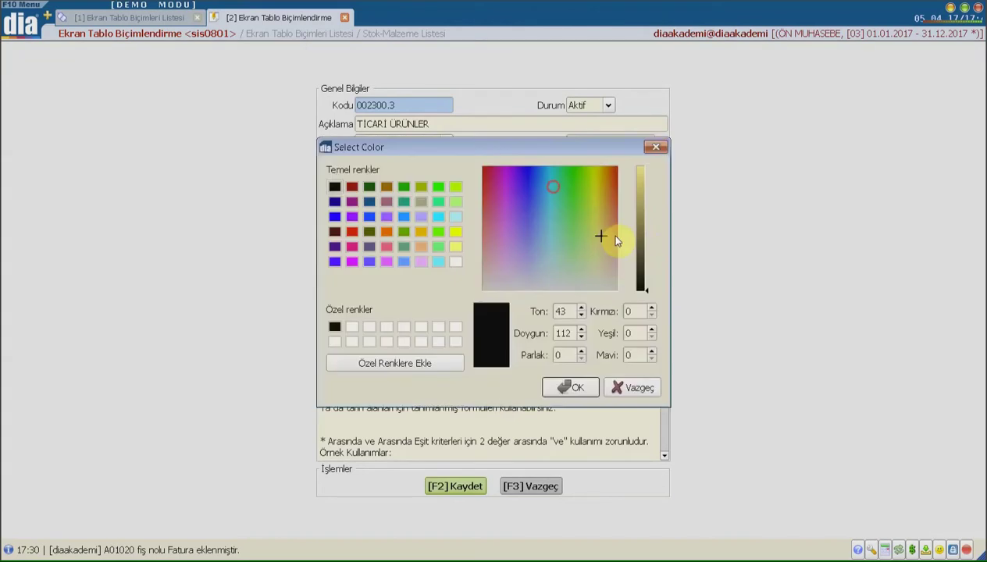
{"action": "left_click", "coordinate": [642, 244]}
{"action": "left_click_drag", "start_coordinate": [642, 246], "coordinate": [643, 209]}
{"action": "left_click", "coordinate": [570, 387]}
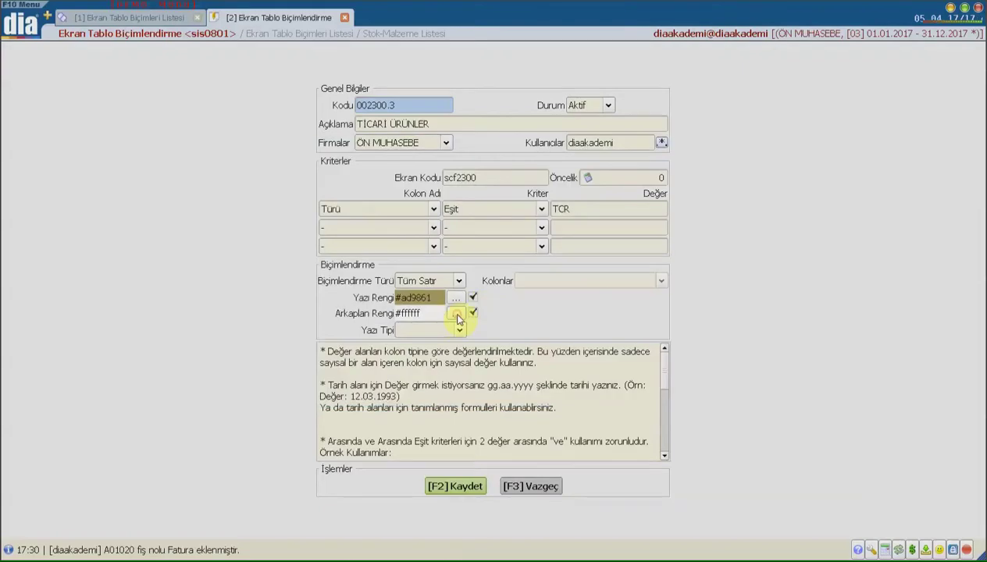
Set the format's background colour (Arkaplan Rengi) to a near-black shade.
{"action": "left_click", "coordinate": [456, 313]}
{"action": "left_click", "coordinate": [566, 266]}
{"action": "left_click", "coordinate": [640, 290]}
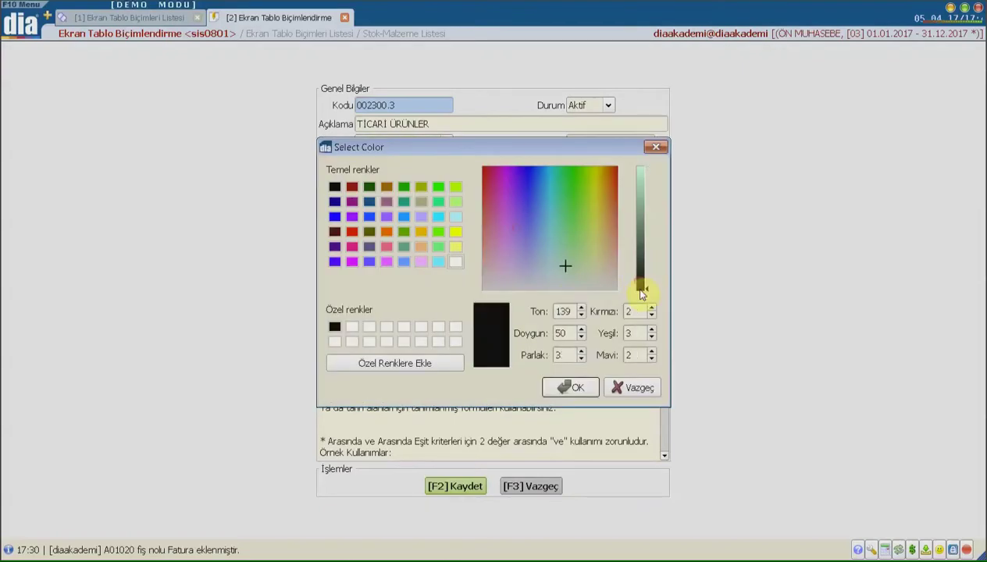
{"action": "left_click", "coordinate": [565, 386]}
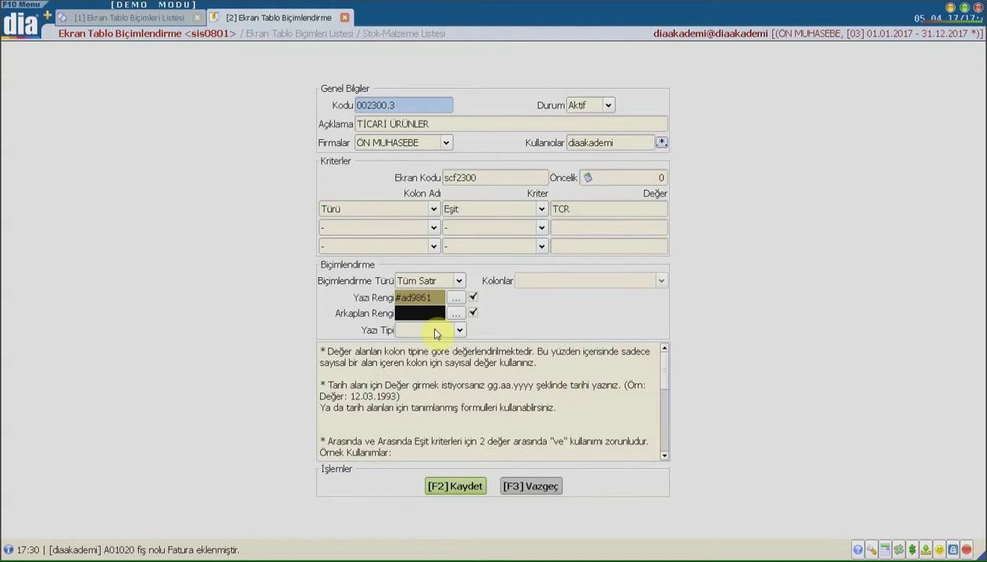
Set the format's font style (Yazı Tipi) to Kalın.
{"action": "left_click", "coordinate": [432, 329]}
{"action": "left_click", "coordinate": [403, 346]}
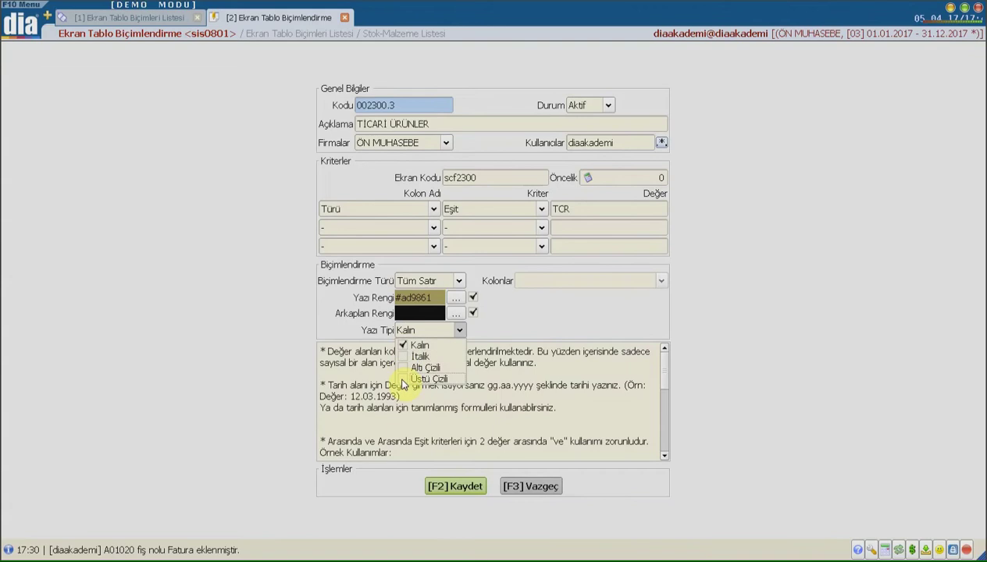
{"action": "left_click", "coordinate": [532, 332]}
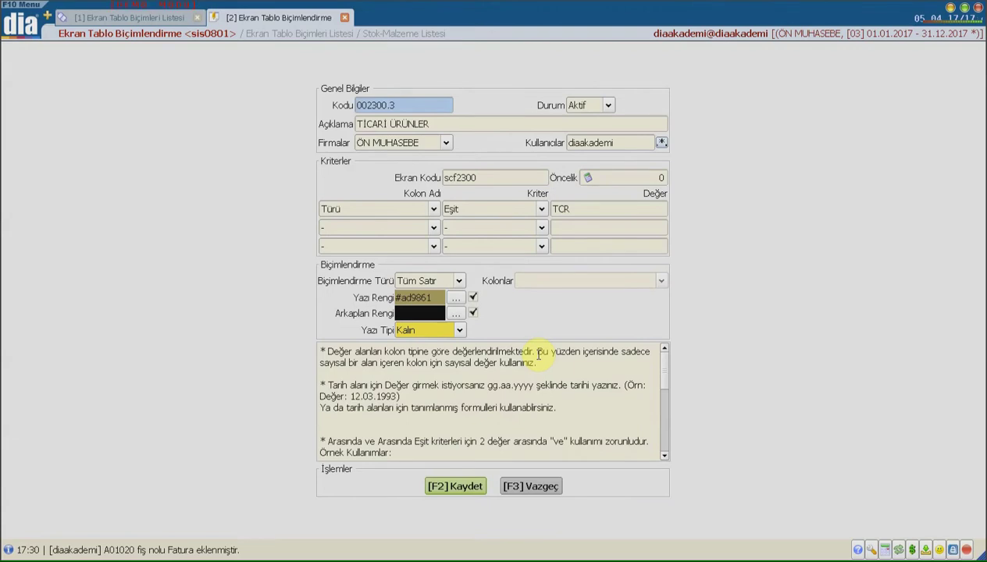
Read the notes and examples on entering numeric, date and range values for the criteria, comparing them with the first criterion's fields.
{"action": "left_click_drag", "start_coordinate": [539, 355], "coordinate": [317, 345]}
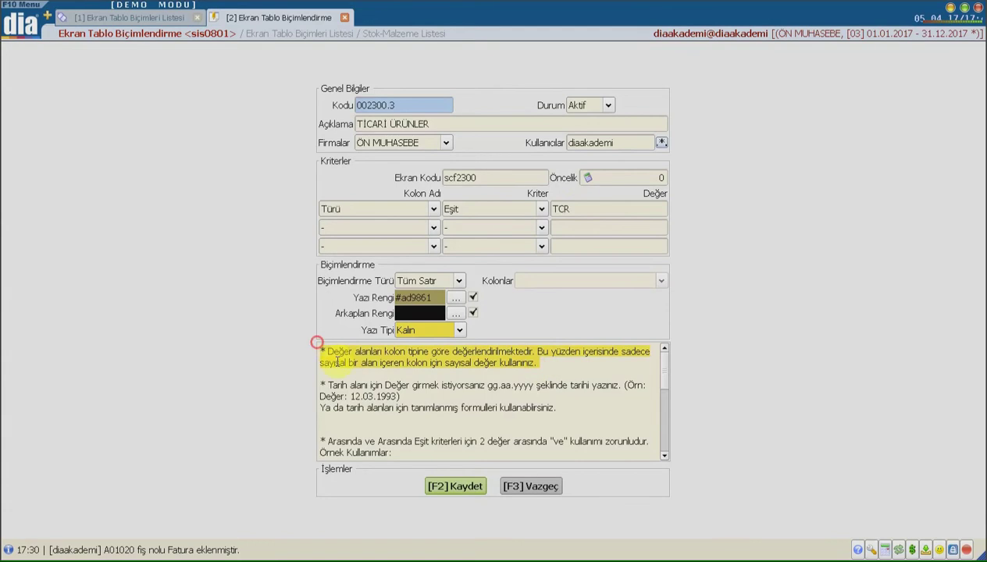
{"action": "left_click", "coordinate": [599, 208]}
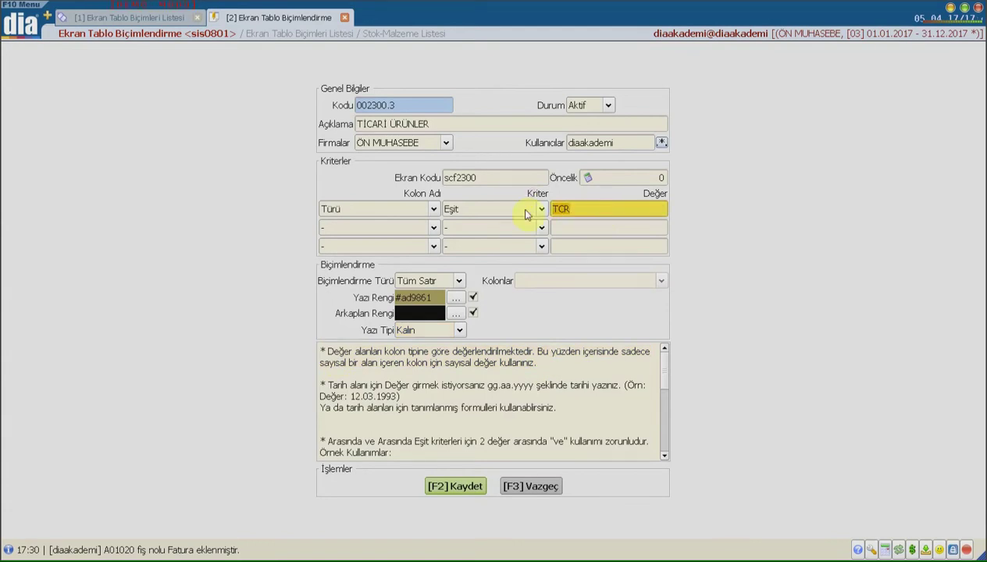
{"action": "left_click", "coordinate": [382, 208]}
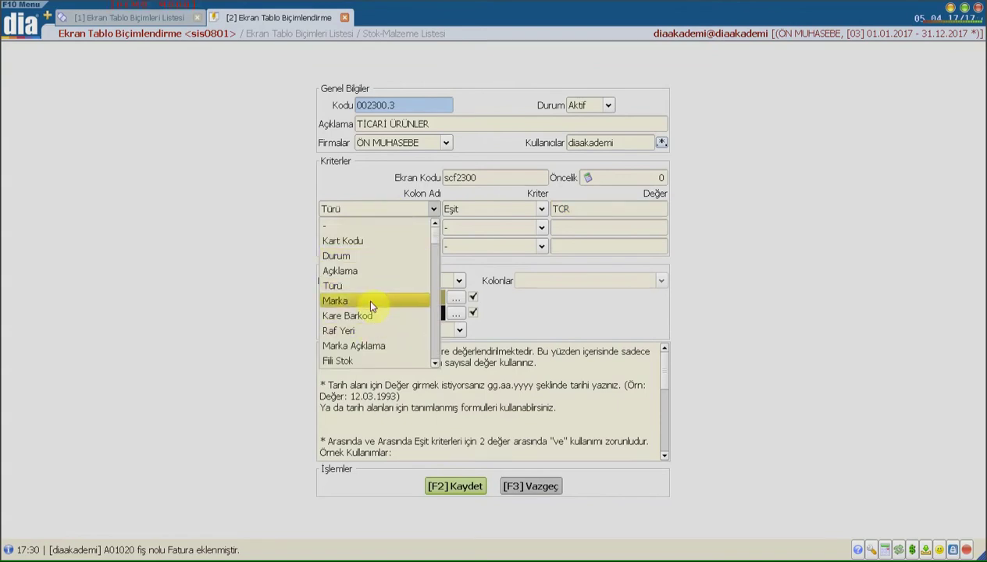
{"action": "left_click", "coordinate": [593, 208]}
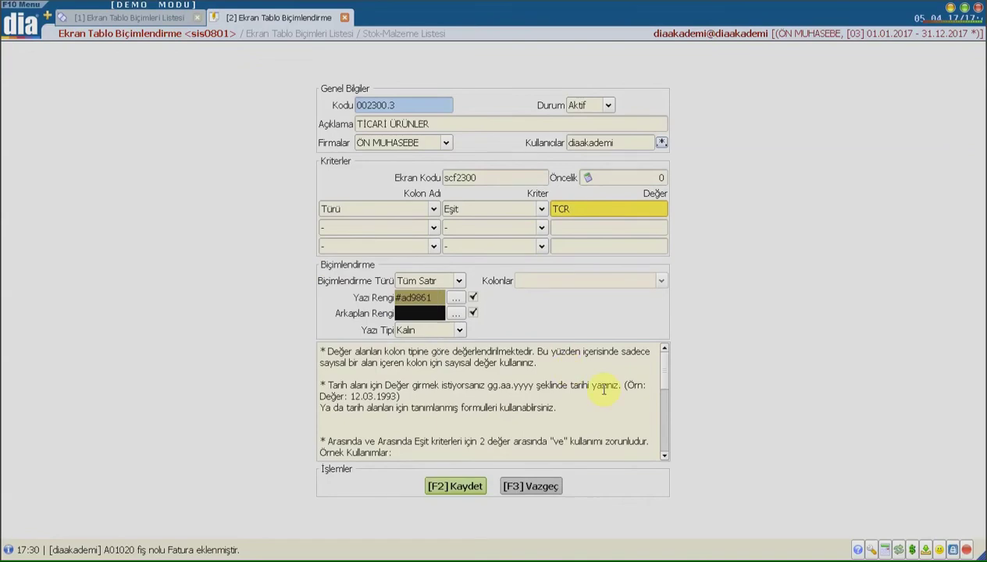
{"action": "left_click_drag", "start_coordinate": [351, 385], "coordinate": [484, 386]}
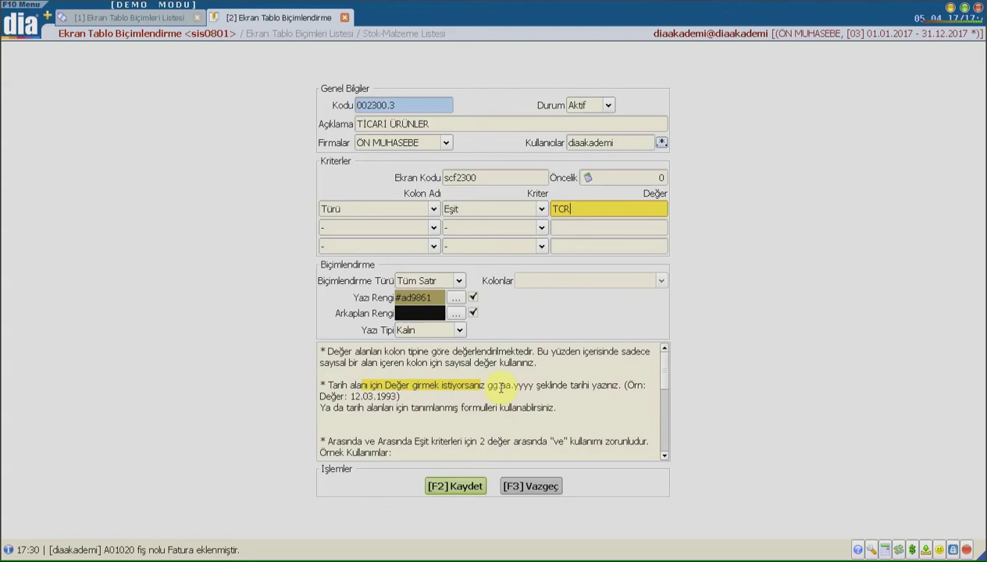
{"action": "left_click_drag", "start_coordinate": [487, 384], "coordinate": [400, 397]}
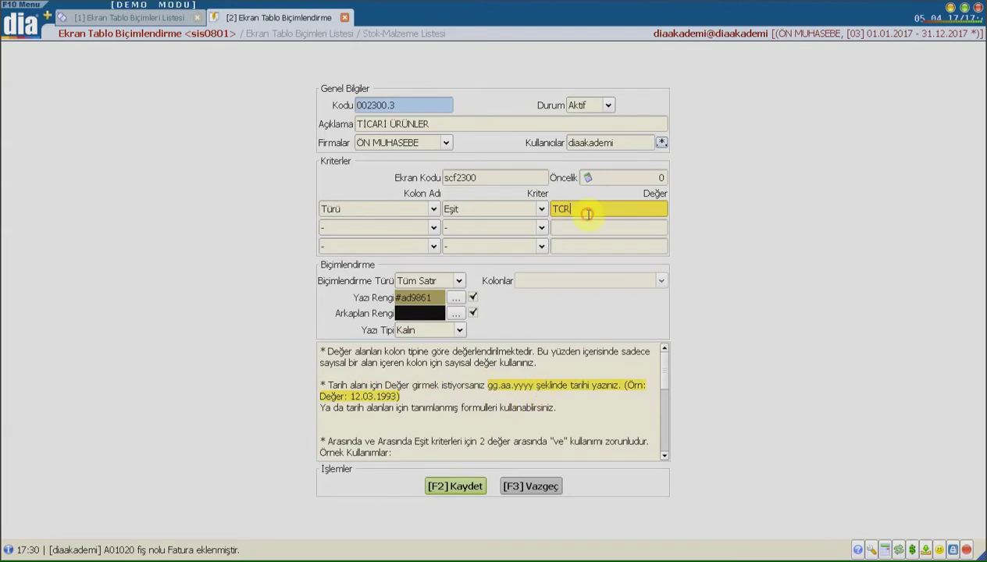
{"action": "scroll", "coordinate": [667, 382], "scroll_direction": "down", "scroll_amount": 1}
{"action": "scroll", "coordinate": [668, 382], "scroll_direction": "down", "scroll_amount": 4}
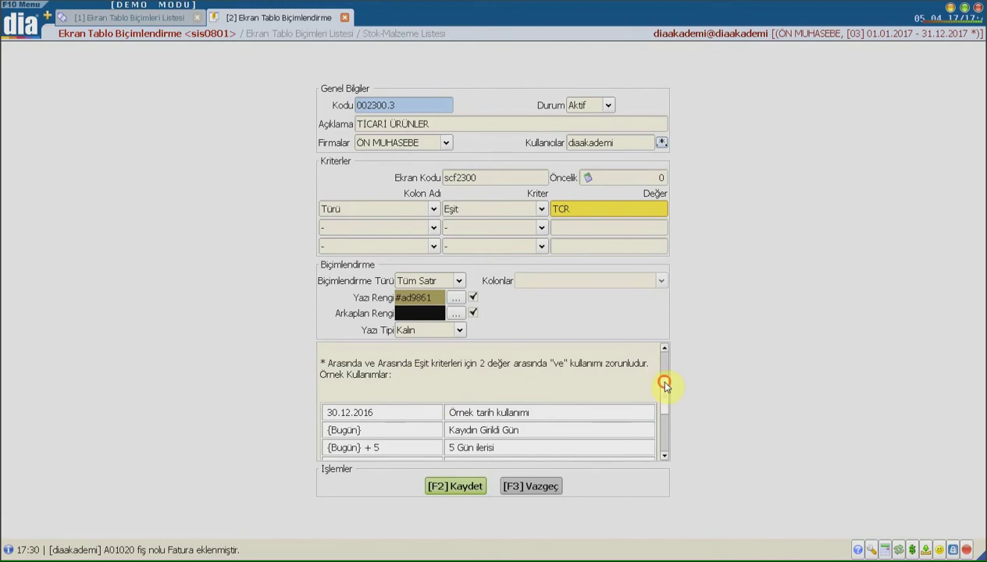
{"action": "left_click_drag", "start_coordinate": [662, 379], "coordinate": [668, 434]}
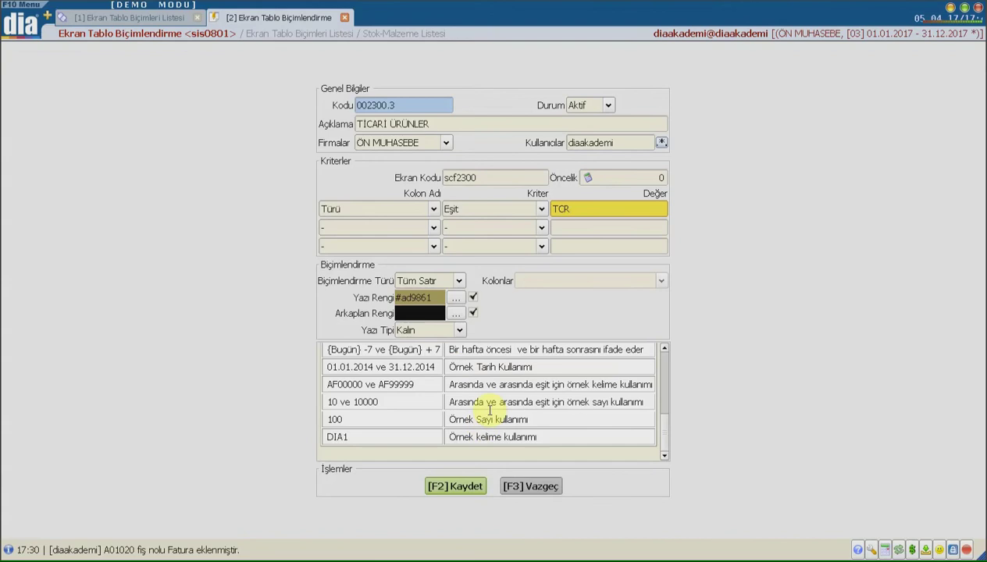
Save the TİCARİ ÜRÜNLER format and reopen the Stok-Malzeme Listesi so the format is applied.
{"action": "left_click", "coordinate": [449, 489]}
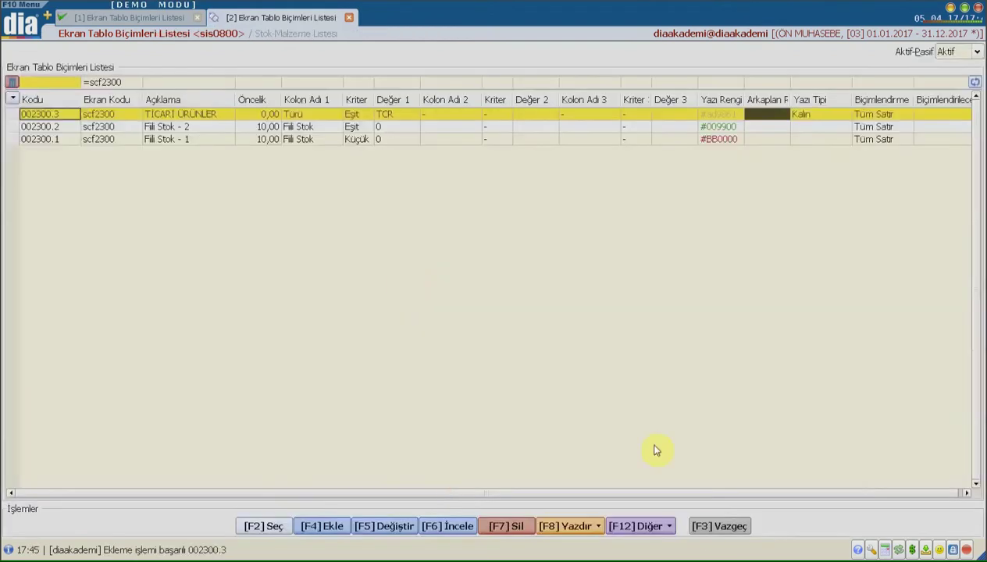
{"action": "left_click", "coordinate": [703, 528]}
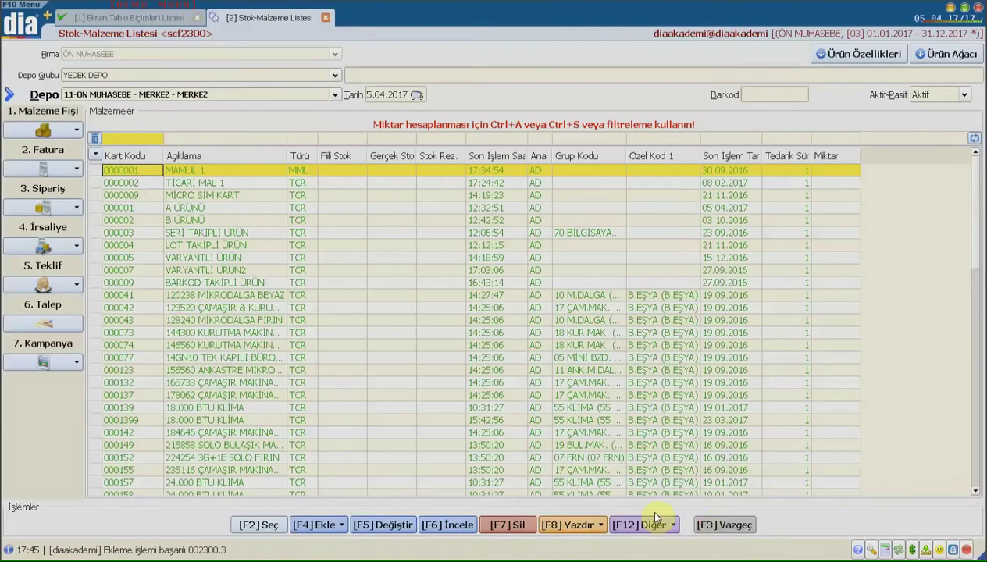
{"action": "left_click", "coordinate": [714, 527]}
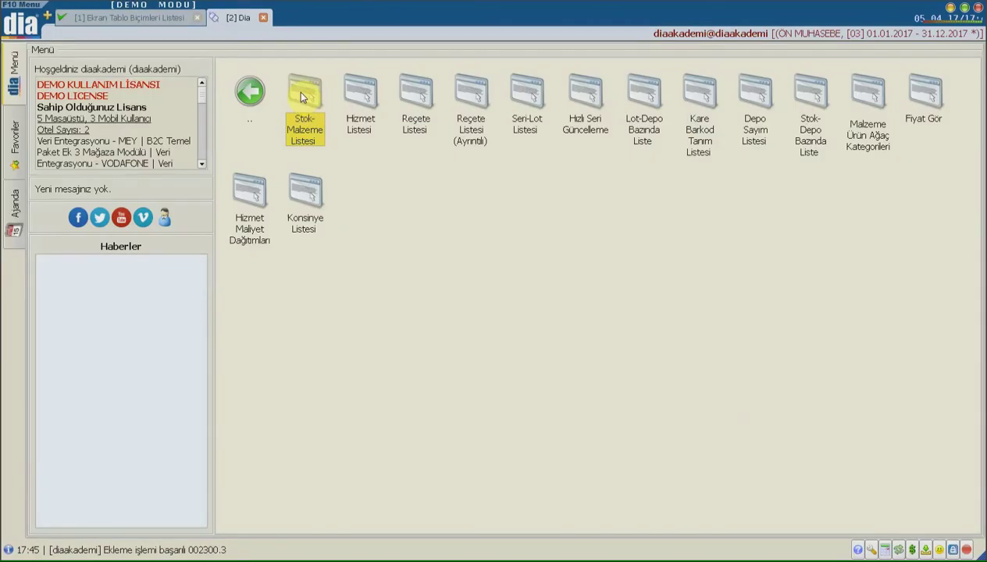
{"action": "left_click", "coordinate": [301, 94]}
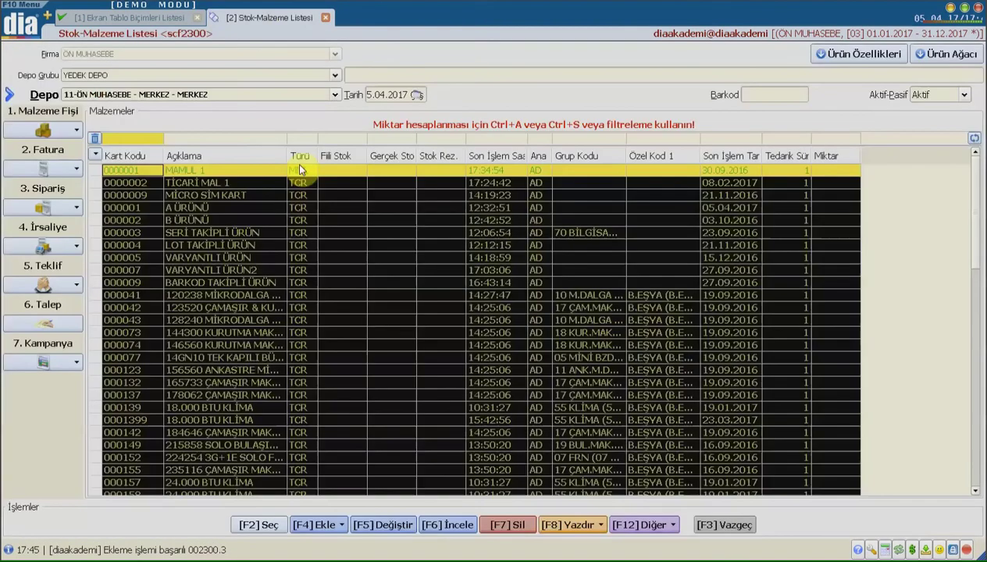
Examine the formatting of the TCR rows throughout the stock list.
{"action": "left_click", "coordinate": [295, 186]}
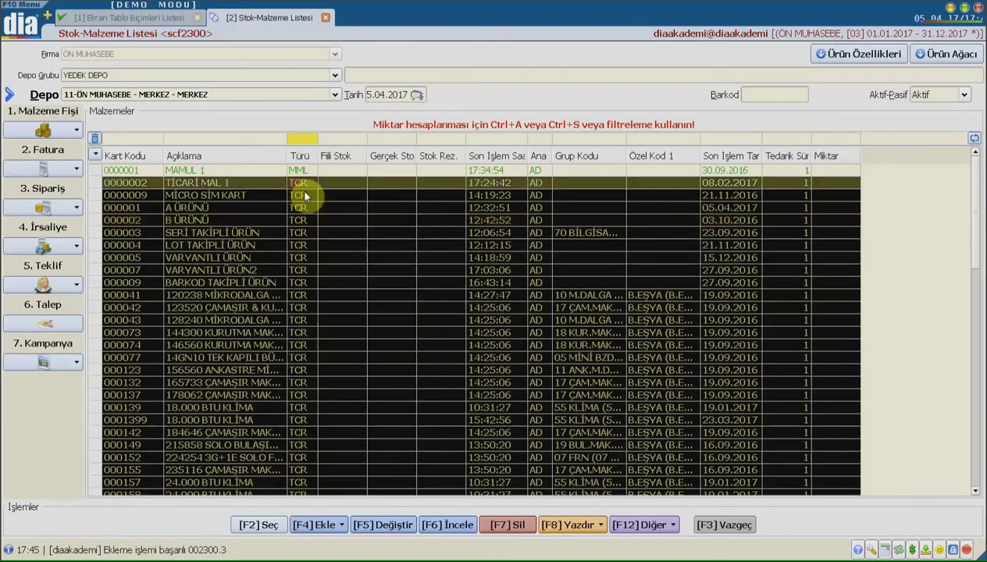
{"action": "scroll", "coordinate": [278, 326], "scroll_direction": "down", "scroll_amount": 10}
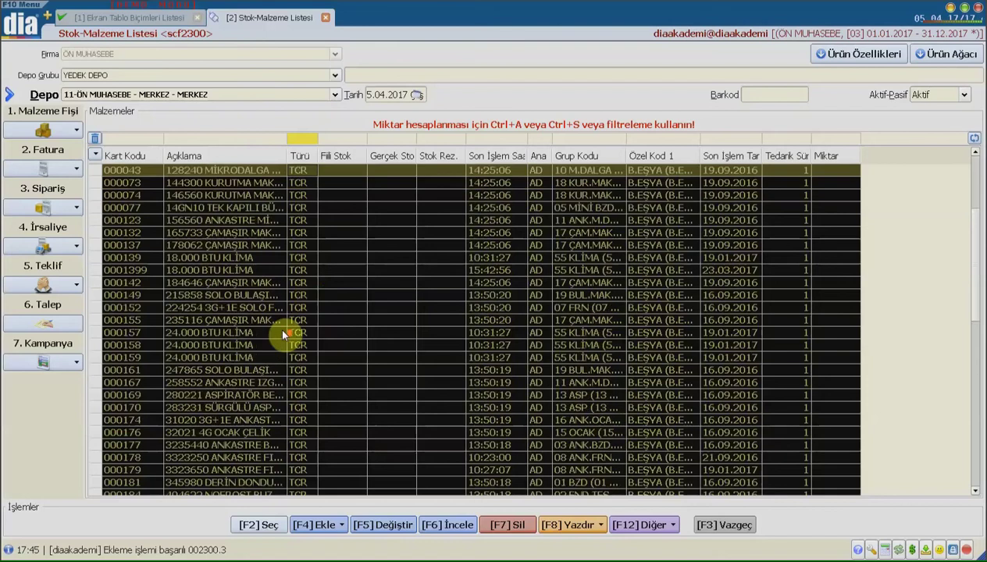
{"action": "scroll", "coordinate": [282, 327], "scroll_direction": "up", "scroll_amount": 10}
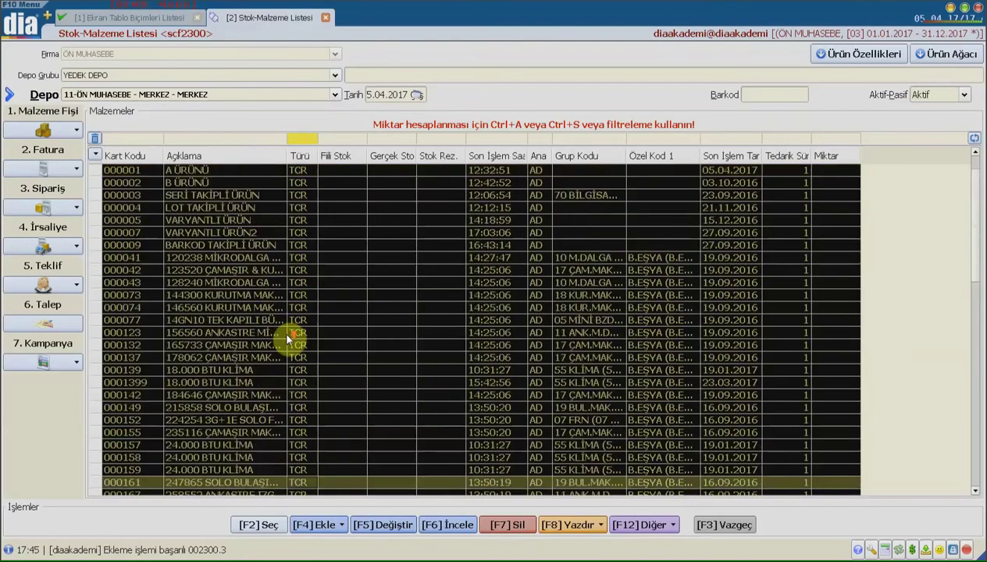
Filter the stock list's Türü column by MML and check the formatting of the listed rows.
{"action": "left_click", "coordinate": [300, 140]}
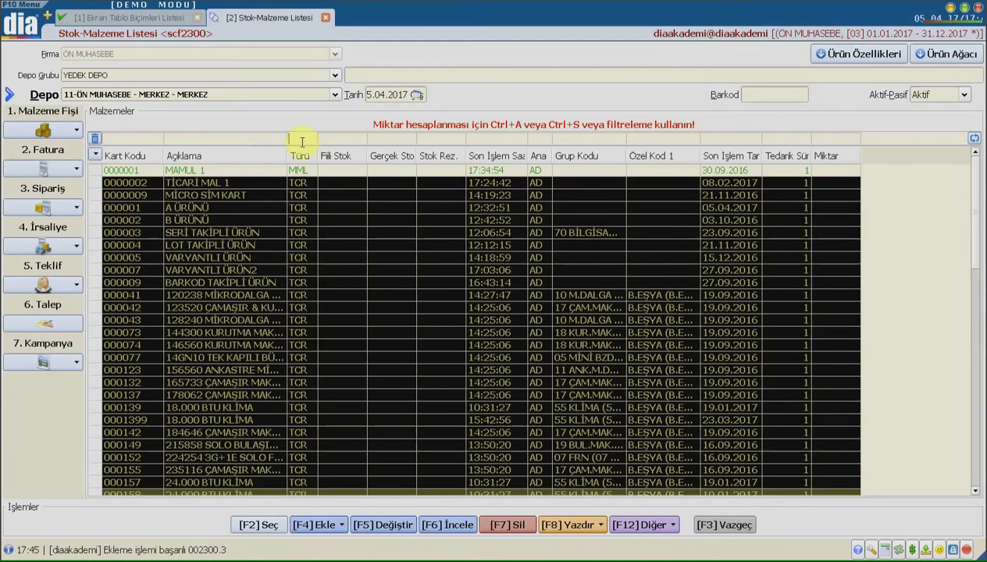
{"action": "type", "text": "MML"}
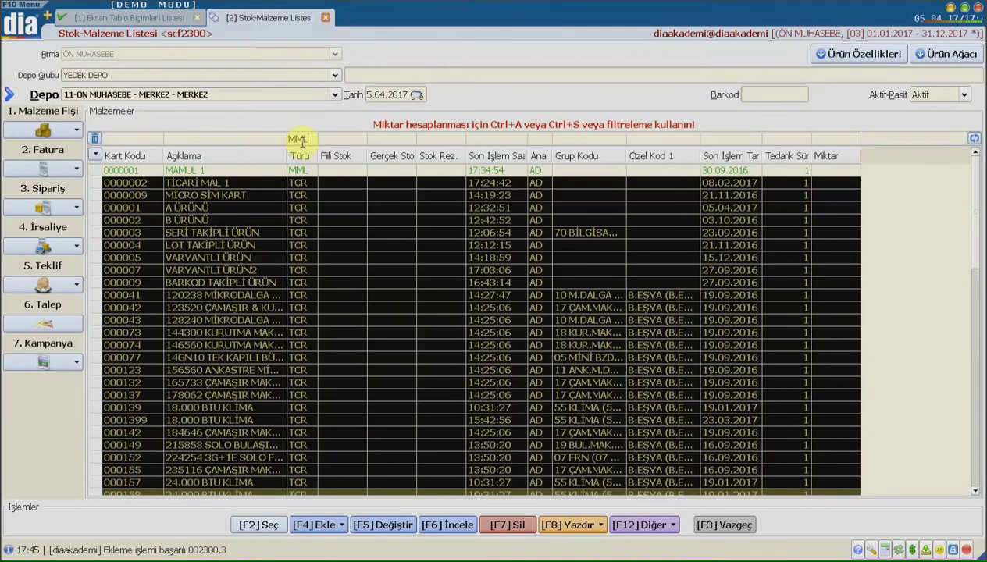
{"action": "key", "text": "Return"}
{"action": "left_click", "coordinate": [262, 167]}
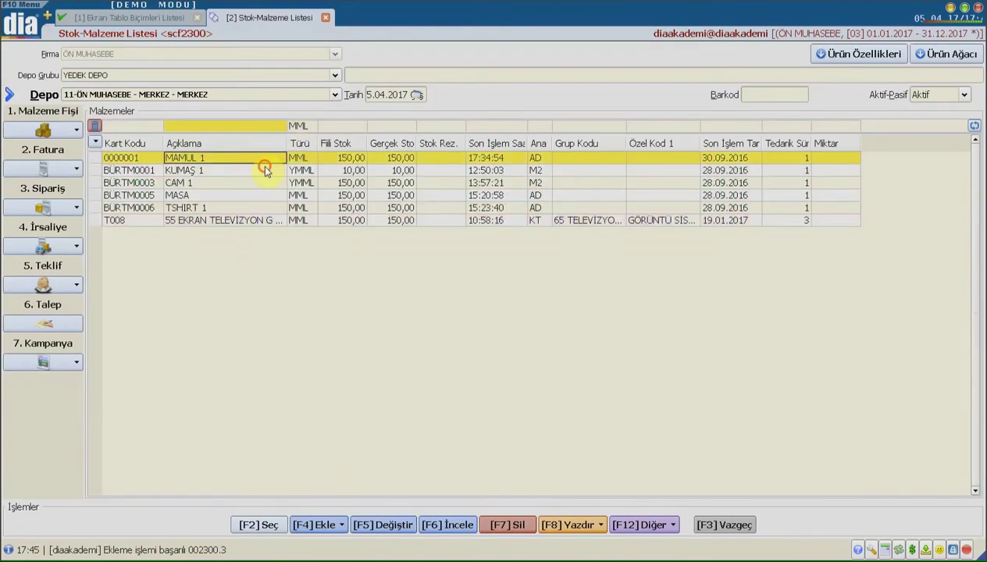
{"action": "left_click", "coordinate": [257, 221]}
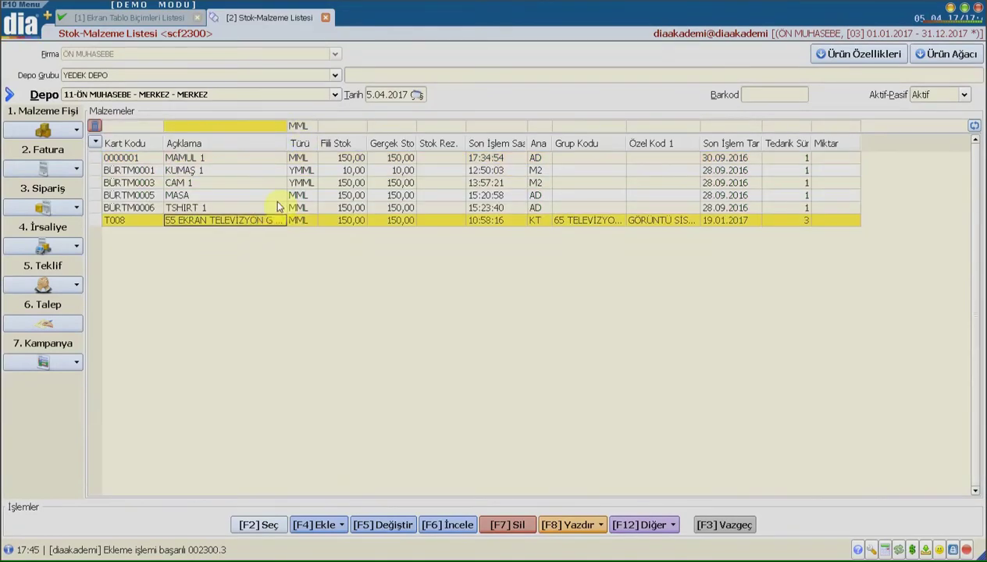
Filter the Türü column by TCR and review the formatting of the commercial goods.
{"action": "left_click", "coordinate": [305, 125]}
{"action": "type", "text": "T"}
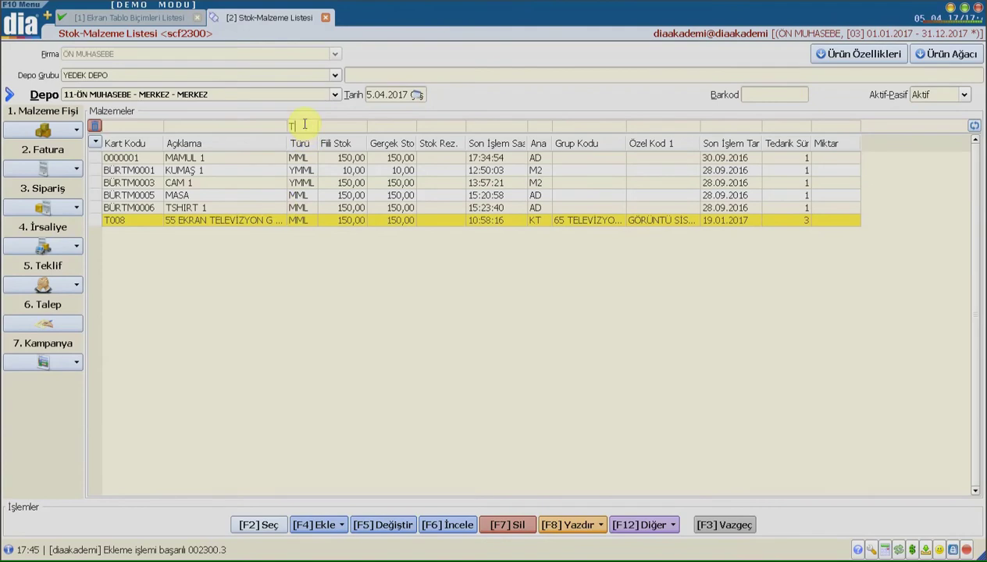
{"action": "type", "text": "CR"}
{"action": "key", "text": "Tab"}
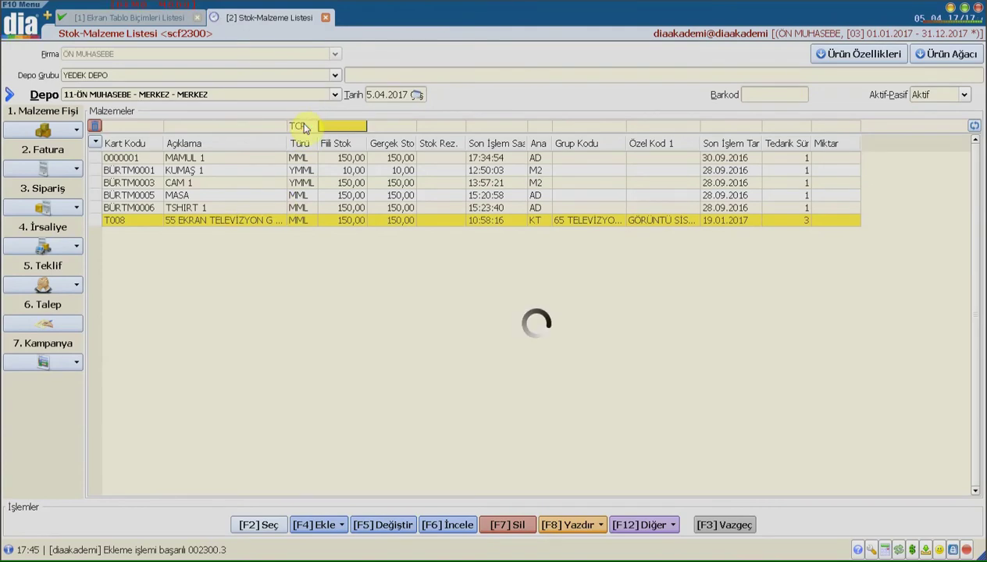
{"action": "scroll", "coordinate": [282, 245], "scroll_direction": "down", "scroll_amount": 10}
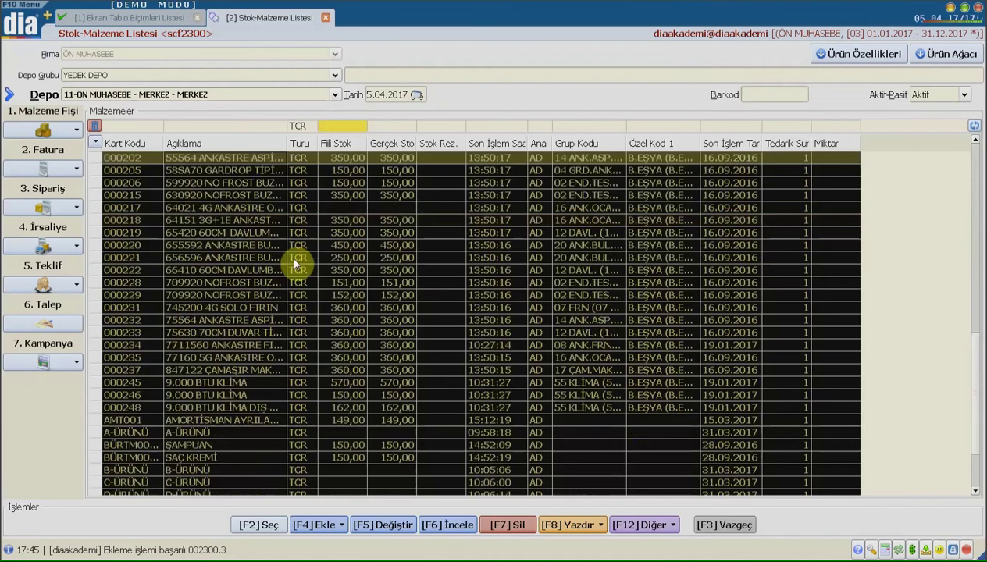